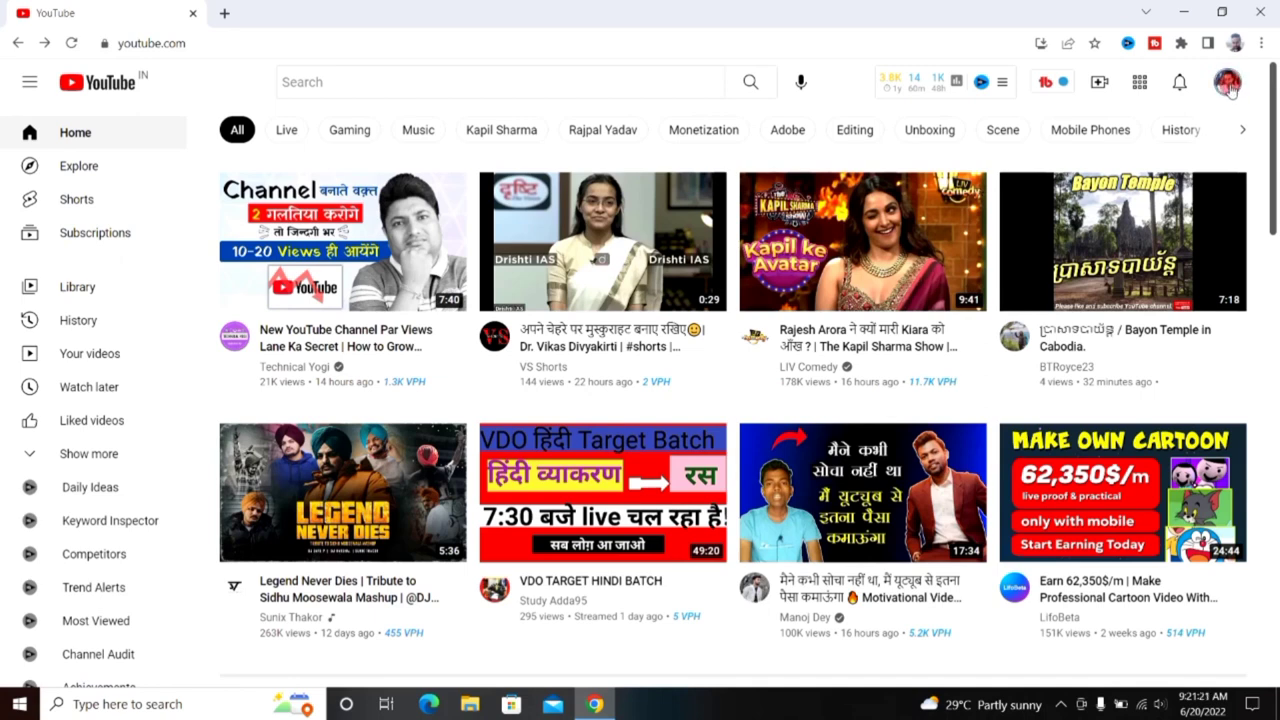
- Go from your own channel page to its customization page in YouTube Studio and open the Studio settings
{"action": "left_click", "coordinate": [1228, 83]}
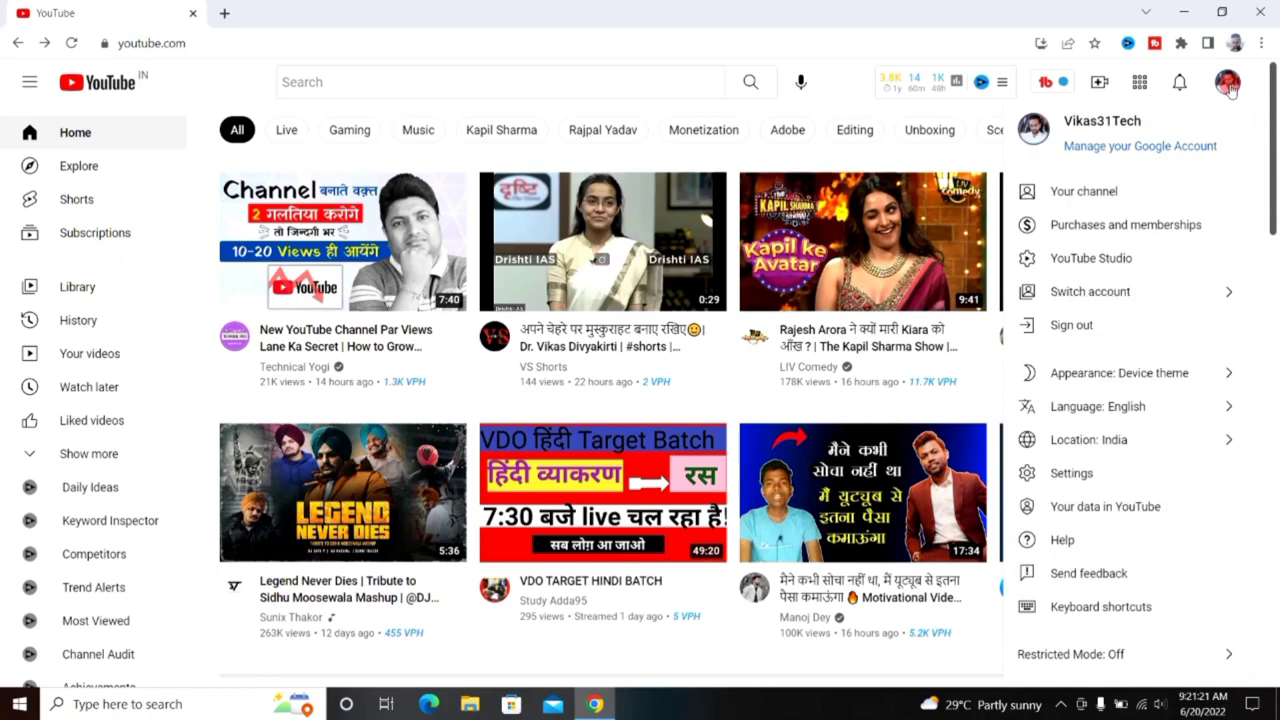
{"action": "left_click", "coordinate": [1081, 197]}
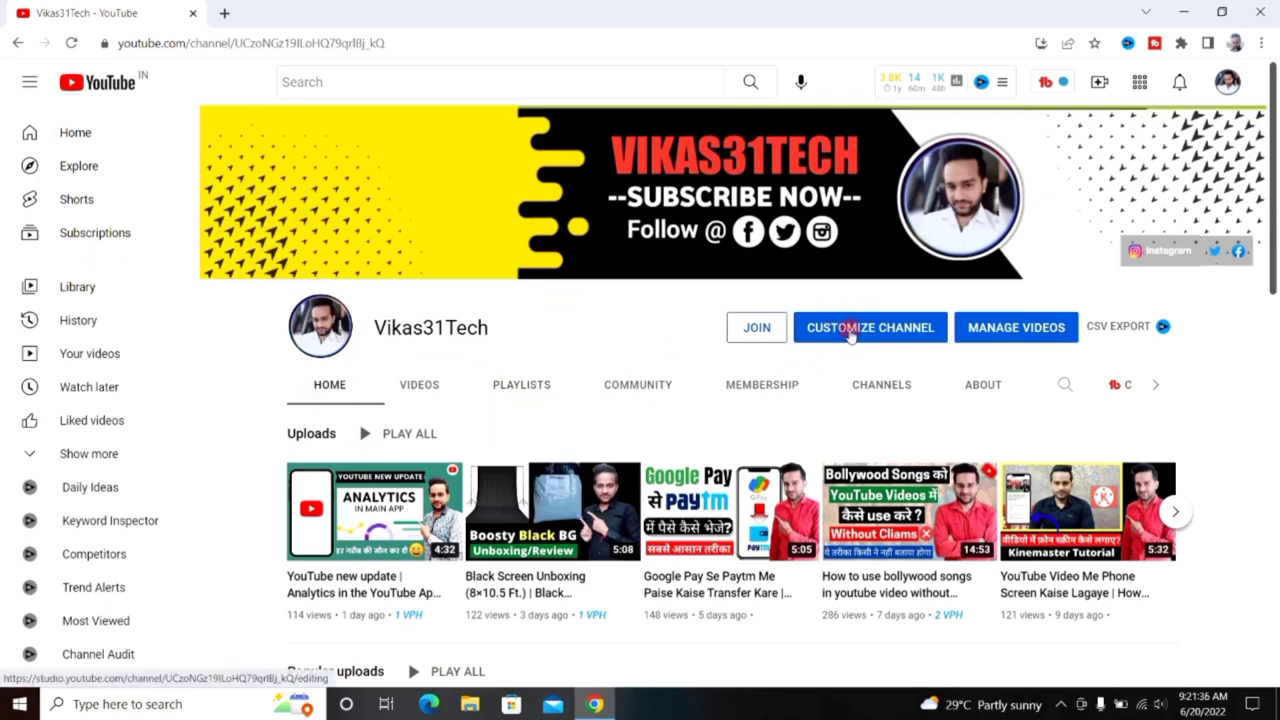
{"action": "left_click", "coordinate": [862, 330]}
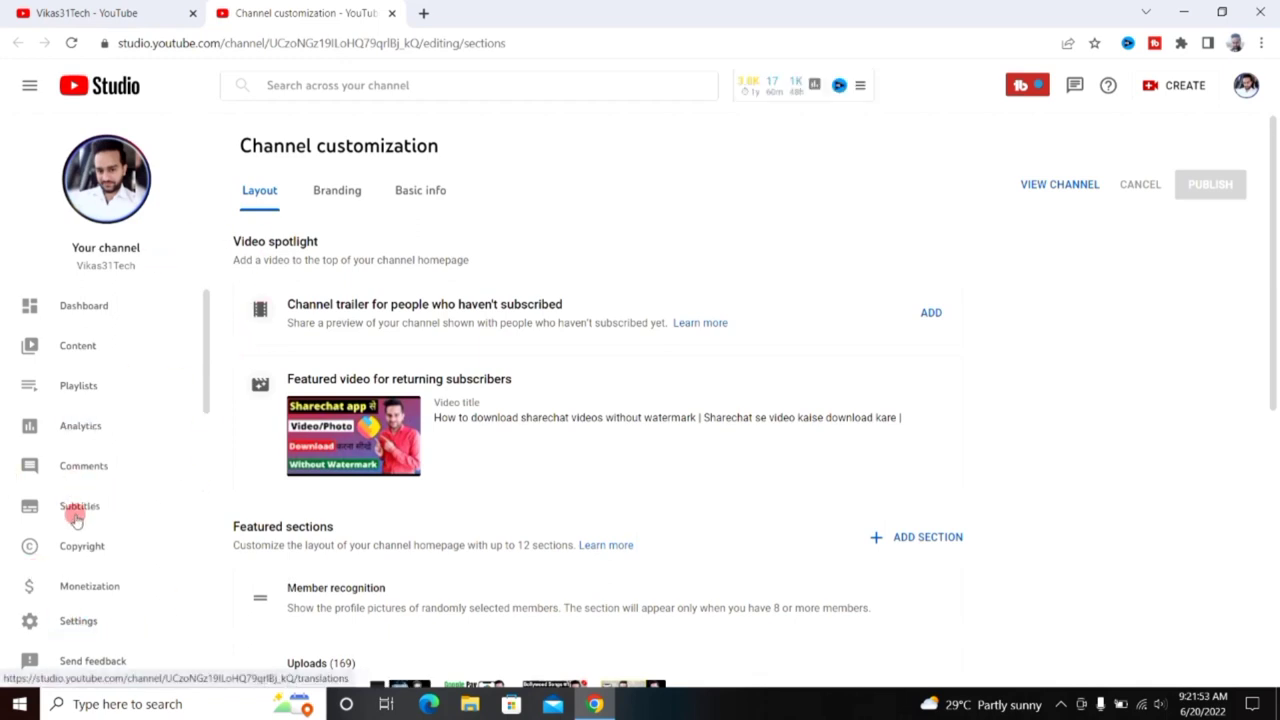
{"action": "left_click", "coordinate": [77, 624]}
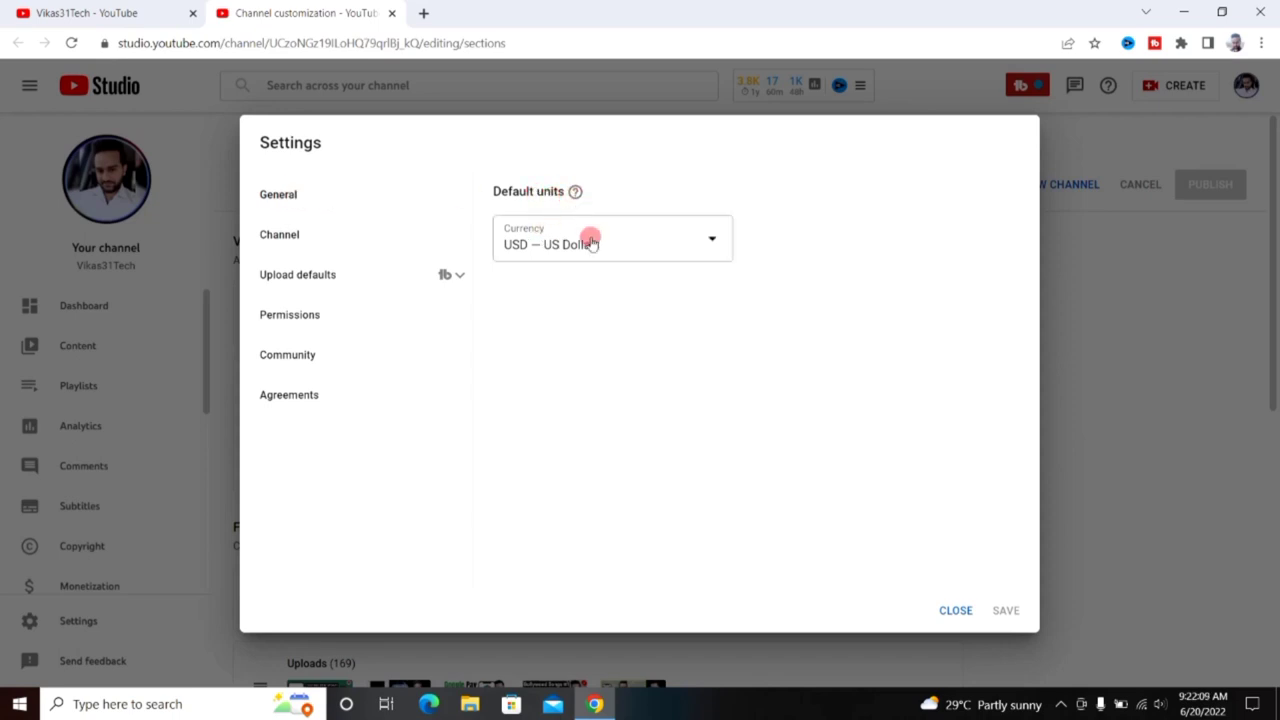
- Look through the available currencies for the default units, including Indian Rupee, without changing the selection
{"action": "left_click", "coordinate": [664, 246]}
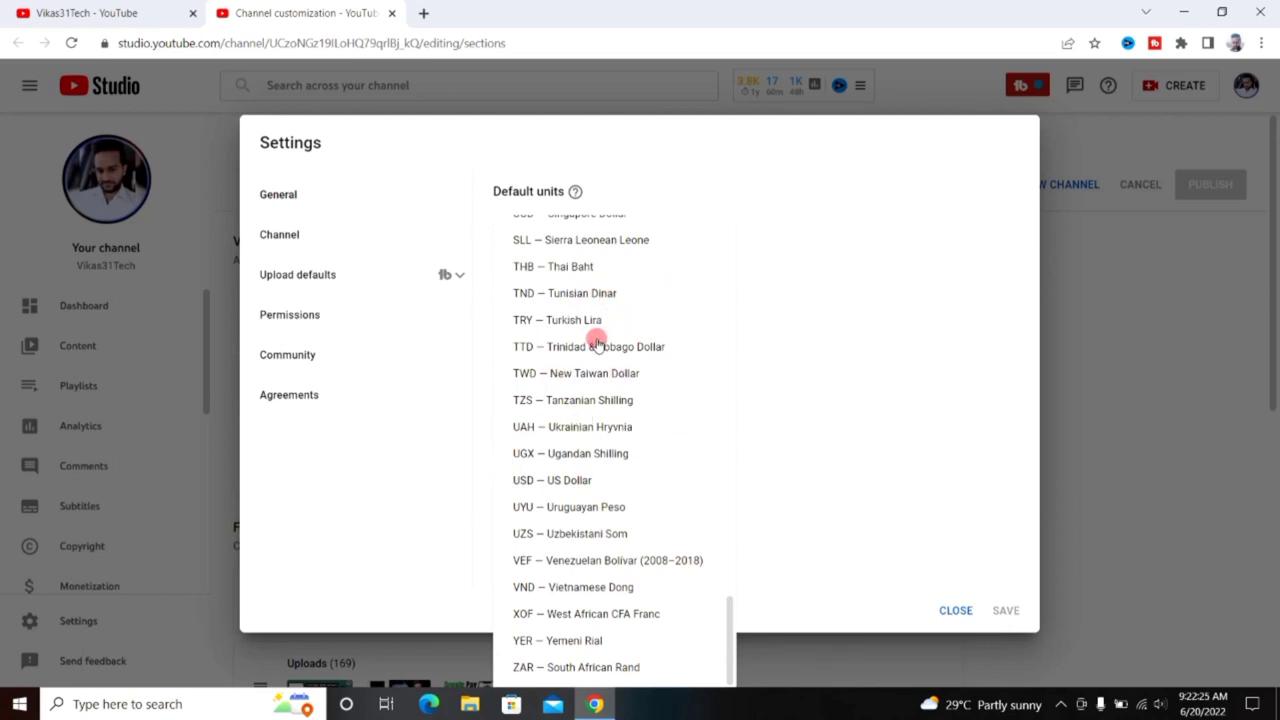
{"action": "scroll", "coordinate": [597, 344], "scroll_direction": "up", "scroll_amount": 3}
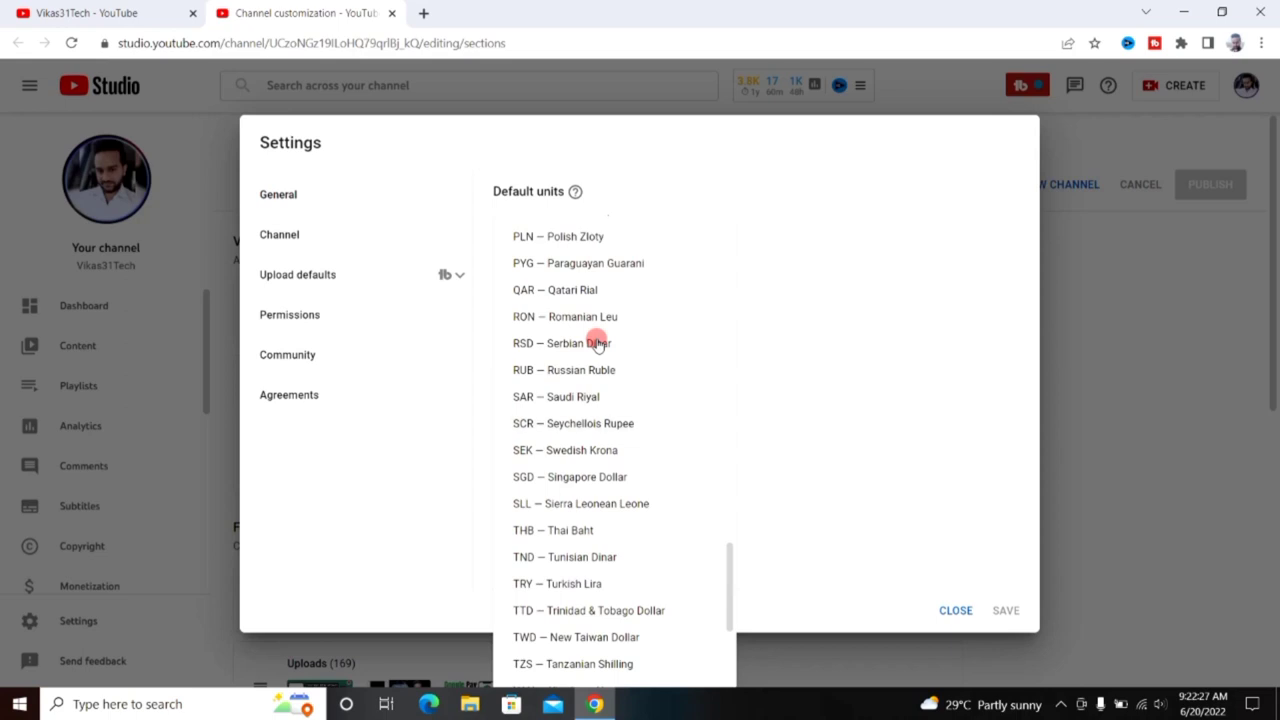
{"action": "scroll", "coordinate": [597, 344], "scroll_direction": "up", "scroll_amount": 3}
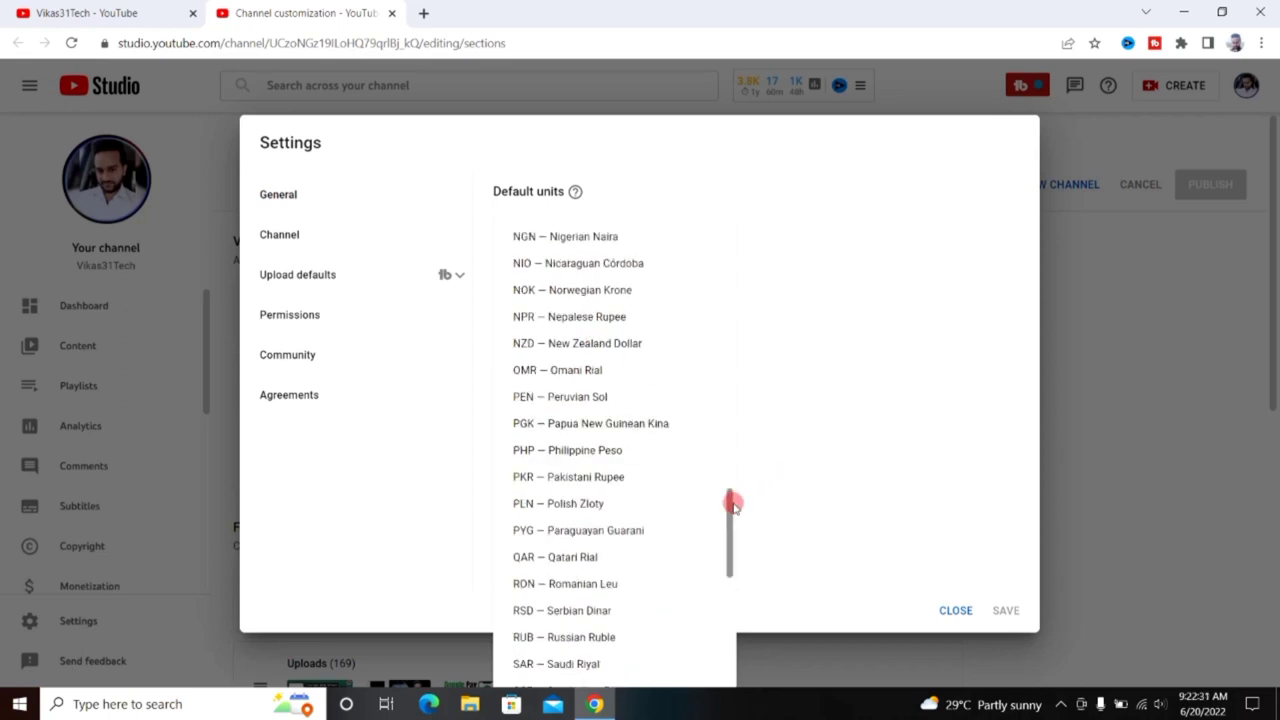
{"action": "left_click_drag", "start_coordinate": [729, 510], "coordinate": [563, 374]}
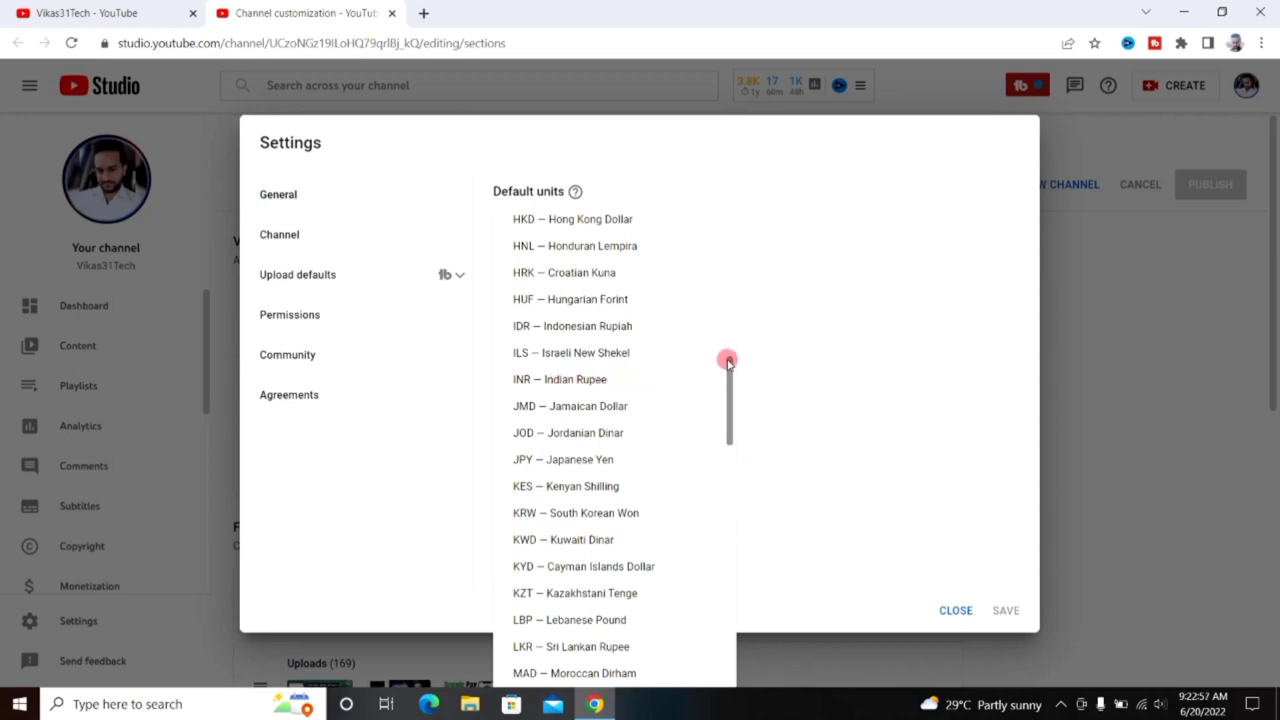
{"action": "left_click", "coordinate": [880, 340]}
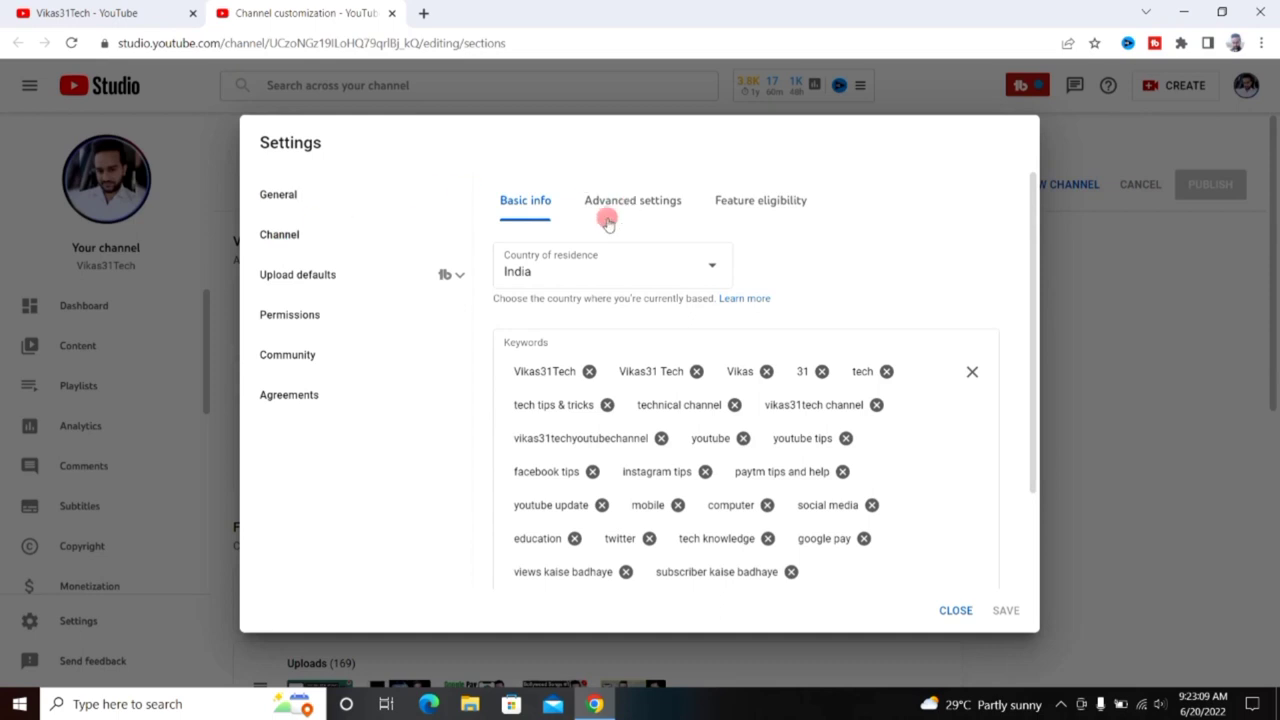
- Examine the channel's basic info, covering the country of residence choices and the channel keywords
{"action": "left_click", "coordinate": [595, 268]}
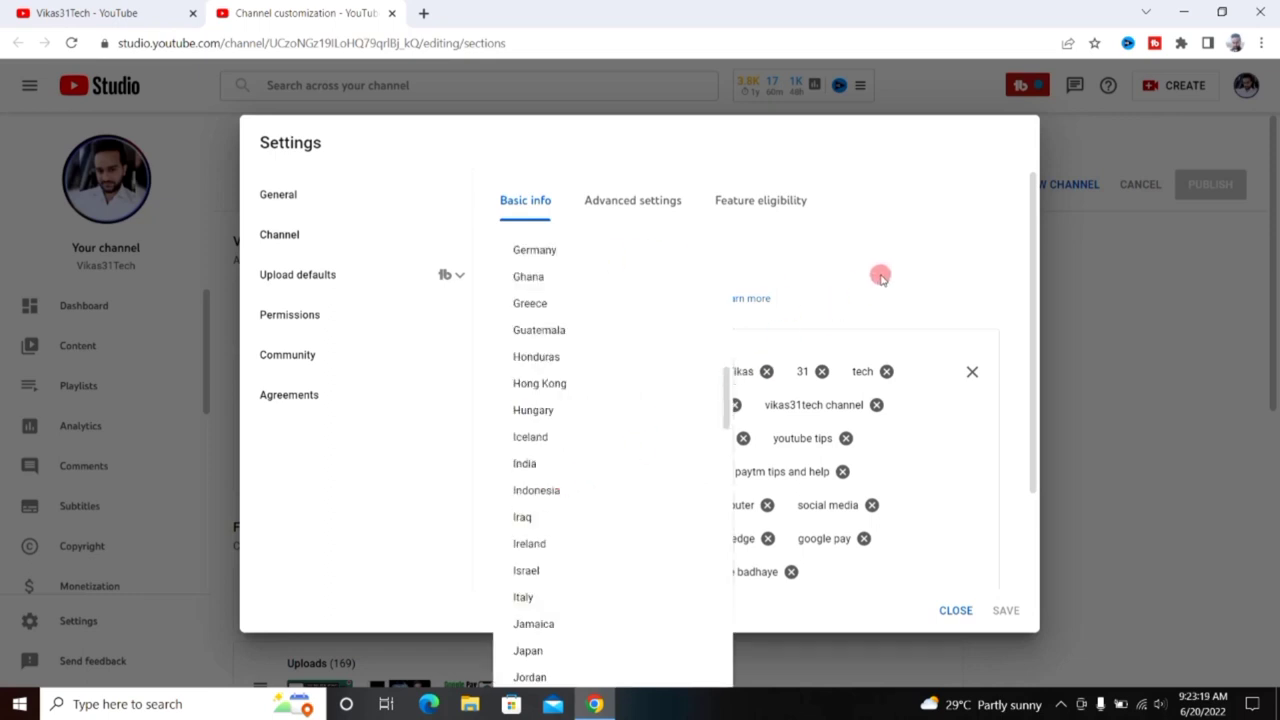
{"action": "left_click", "coordinate": [914, 254]}
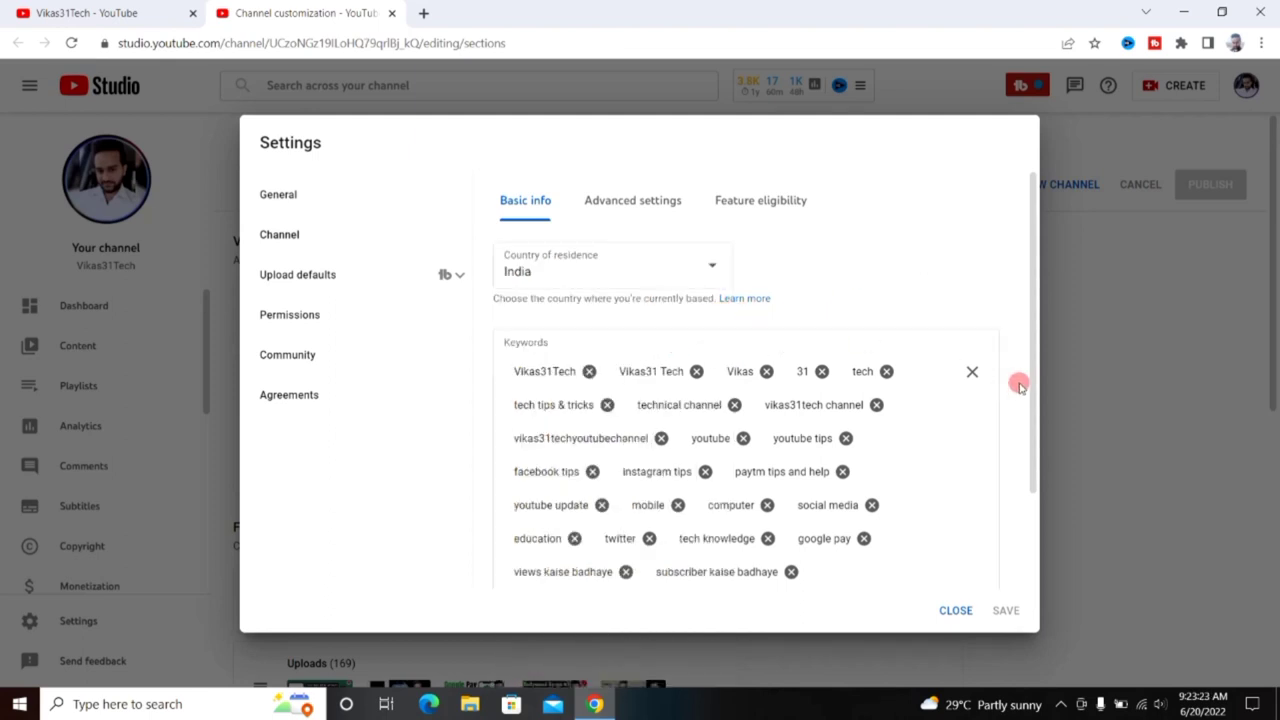
{"action": "mouse_move", "coordinate": [1035, 399]}
{"action": "left_mouse_down"}
{"action": "mouse_move", "coordinate": [1037, 428]}
{"action": "mouse_move", "coordinate": [1034, 400]}
{"action": "left_mouse_up"}
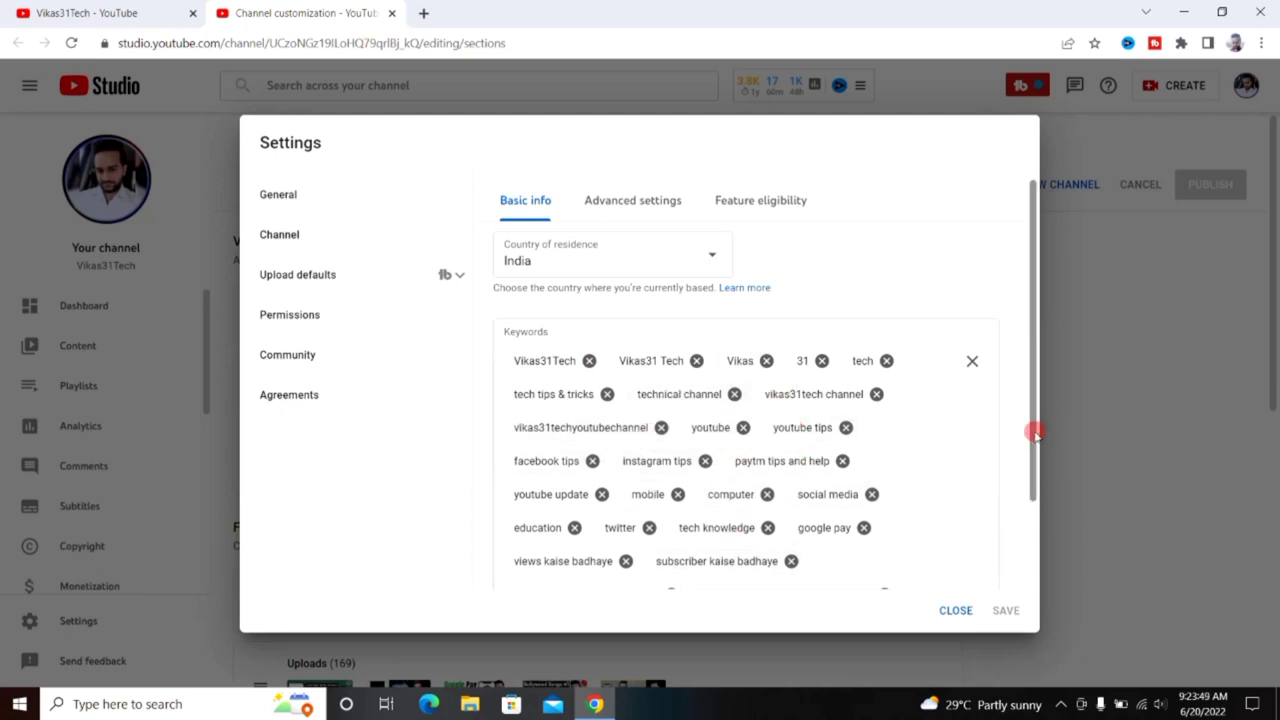
{"action": "left_click_drag", "start_coordinate": [1034, 435], "coordinate": [1037, 449]}
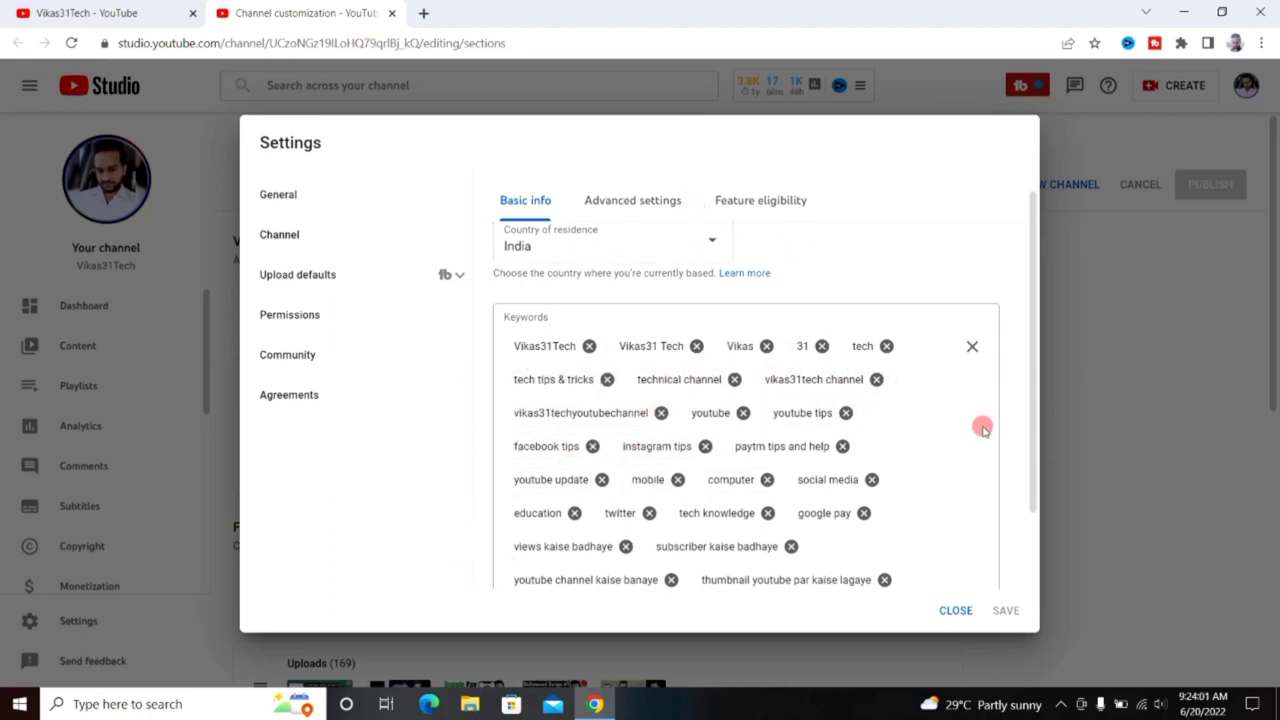
{"action": "left_click_drag", "start_coordinate": [1040, 448], "coordinate": [828, 278]}
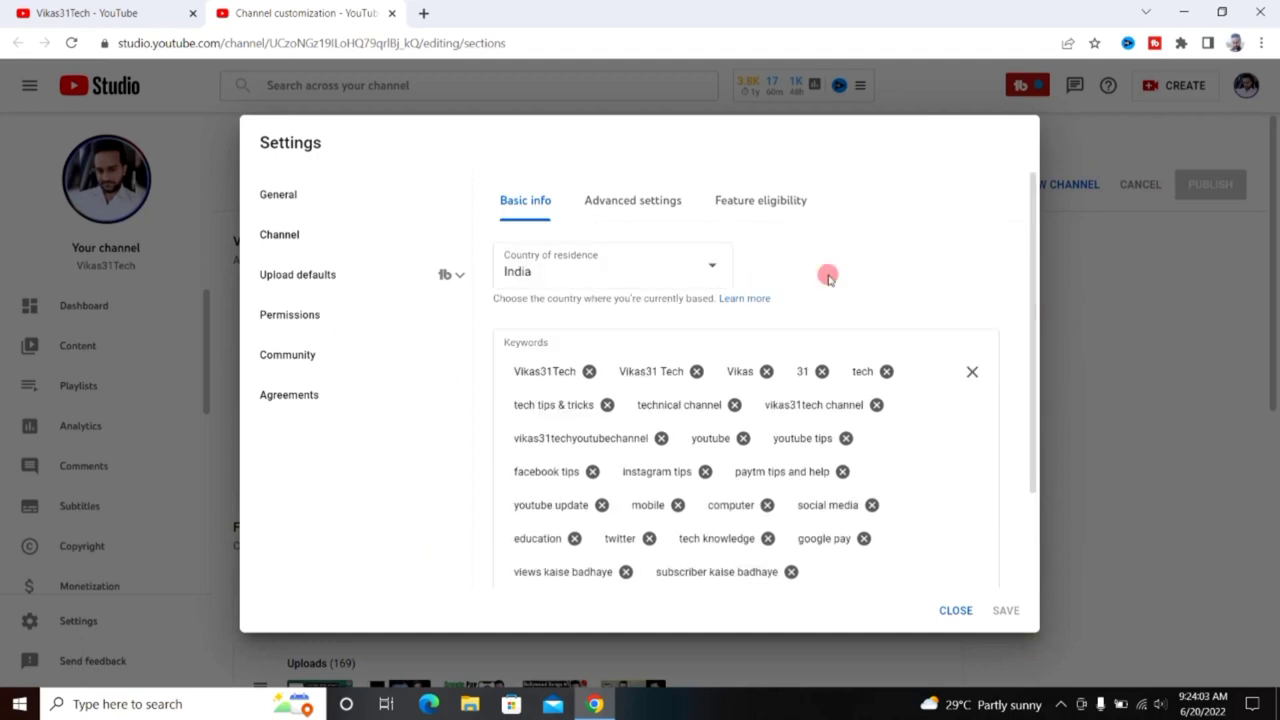
- Review the channel's advanced settings, from the made-for-kids audience choice through captions, subscriber count, advertisements and clips
{"action": "left_click", "coordinate": [632, 203]}
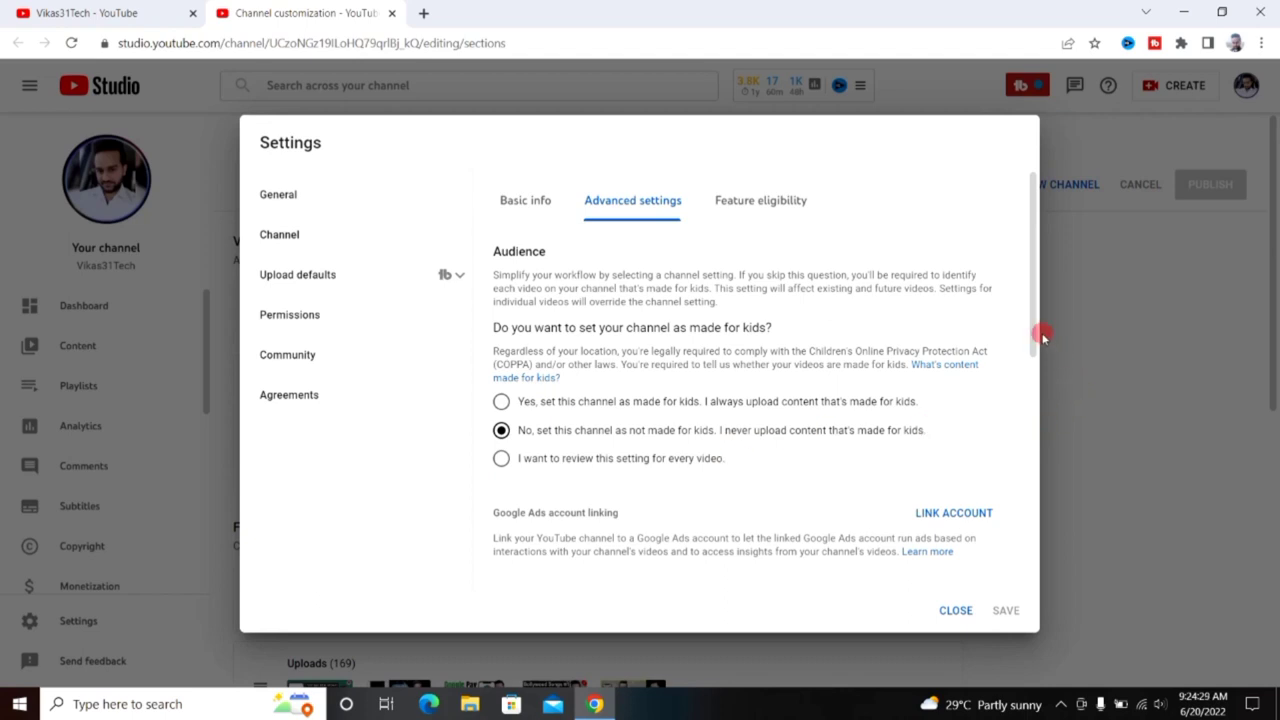
{"action": "left_click_drag", "start_coordinate": [1035, 338], "coordinate": [1034, 465]}
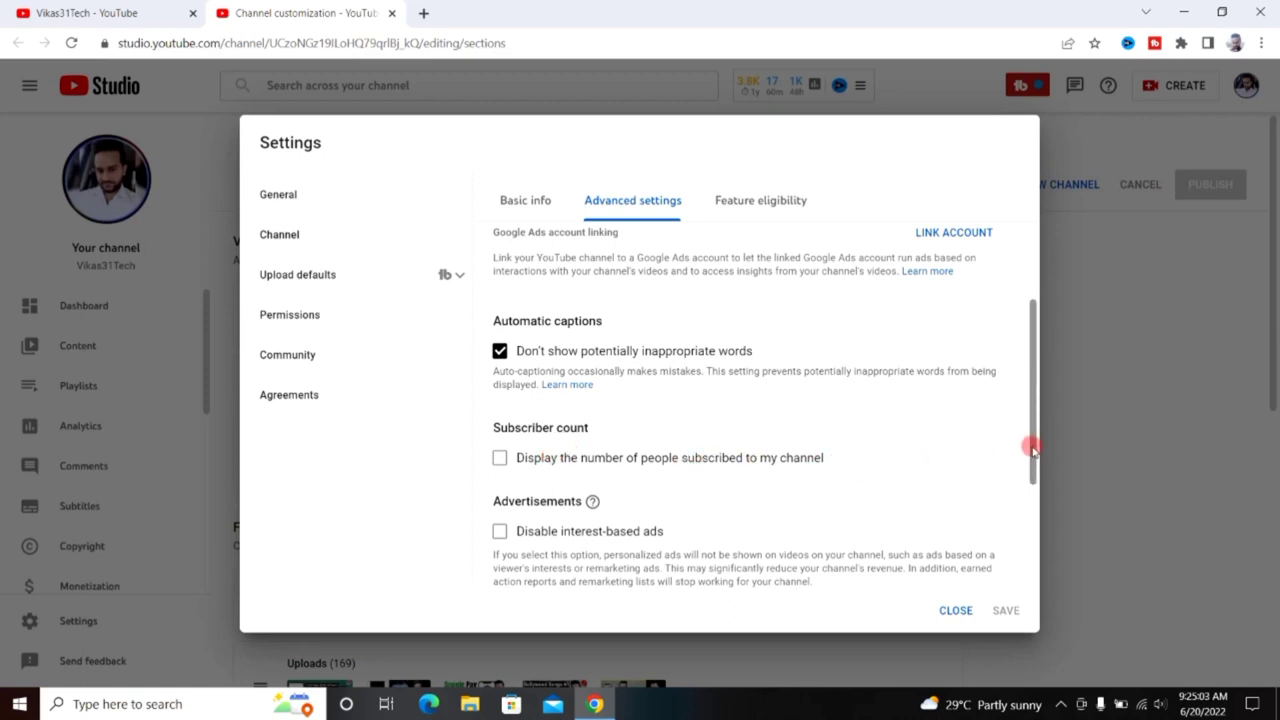
{"action": "left_click_drag", "start_coordinate": [1034, 480], "coordinate": [1034, 578]}
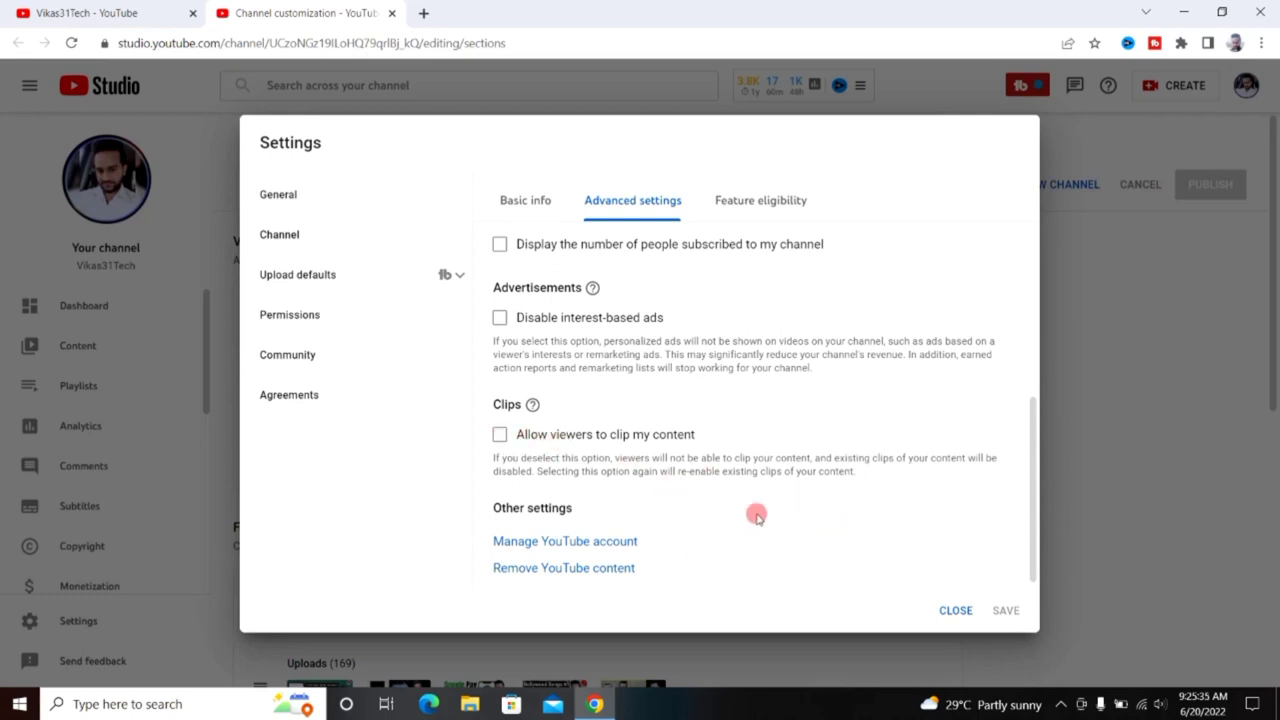
{"action": "left_click_drag", "start_coordinate": [1031, 500], "coordinate": [1033, 511]}
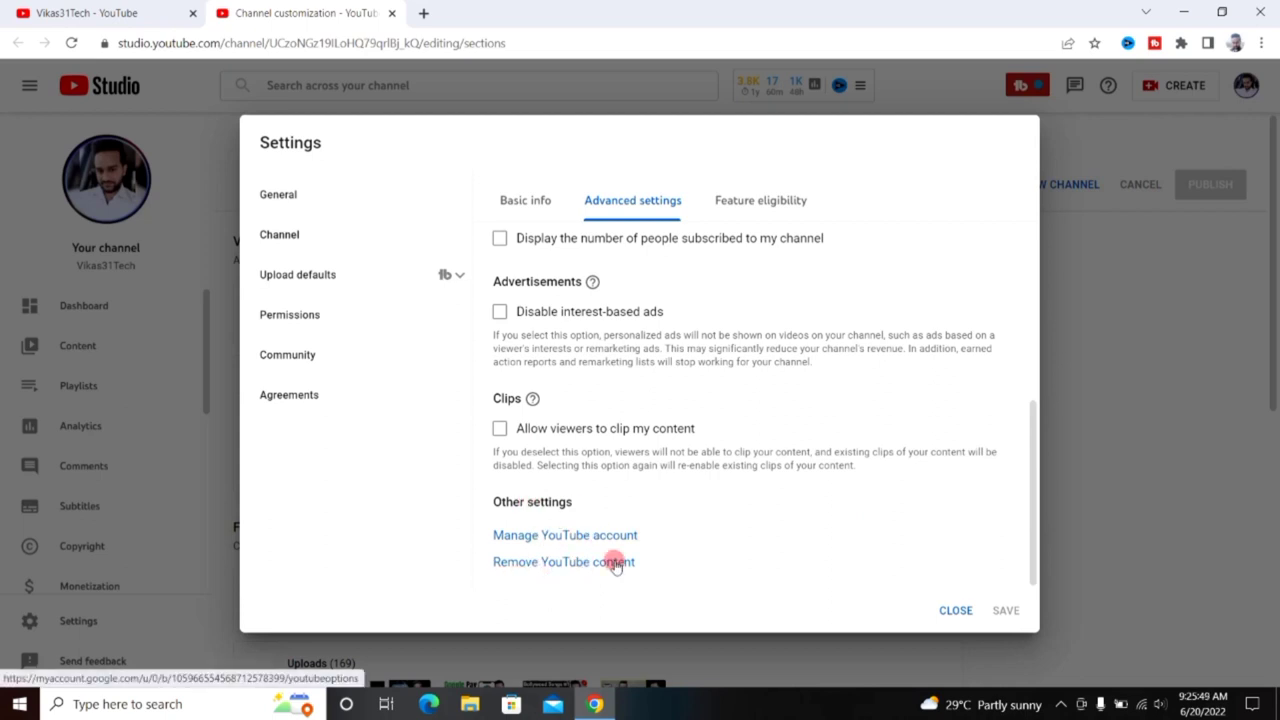
- View the advanced settings of the YouTube account management page, and return to the Studio settings
{"action": "left_click", "coordinate": [545, 536]}
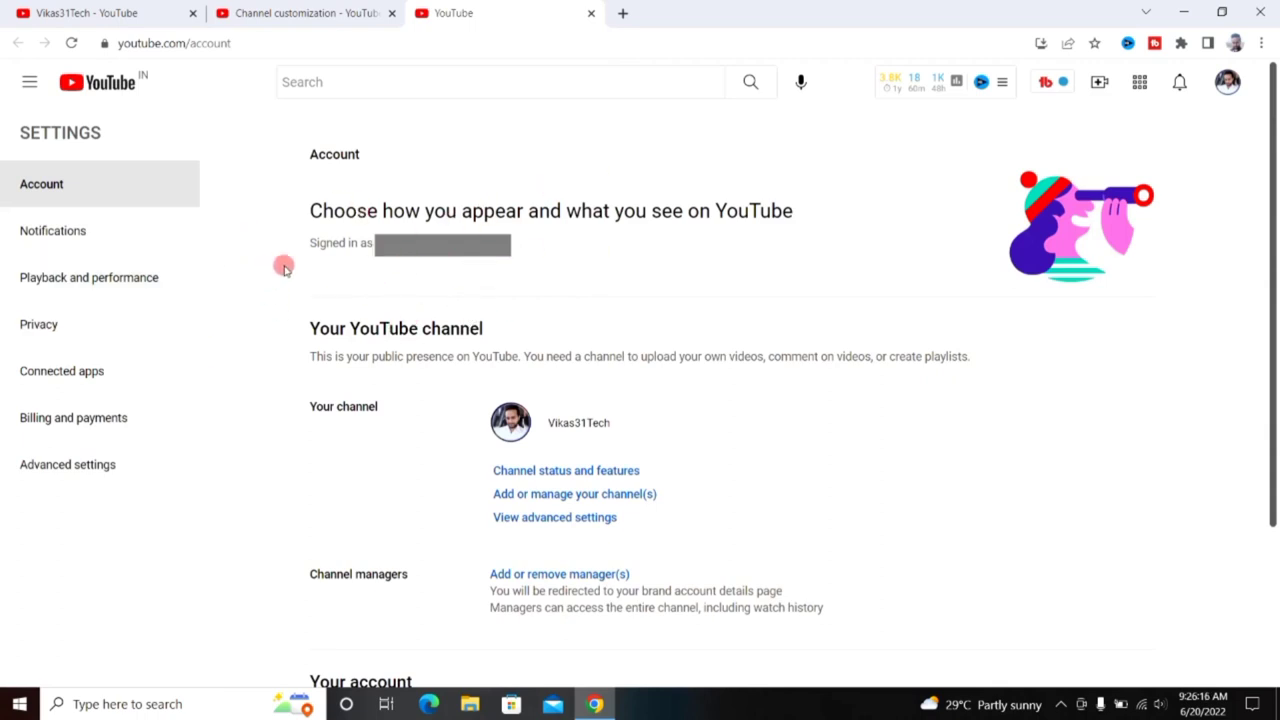
{"action": "left_click", "coordinate": [63, 468]}
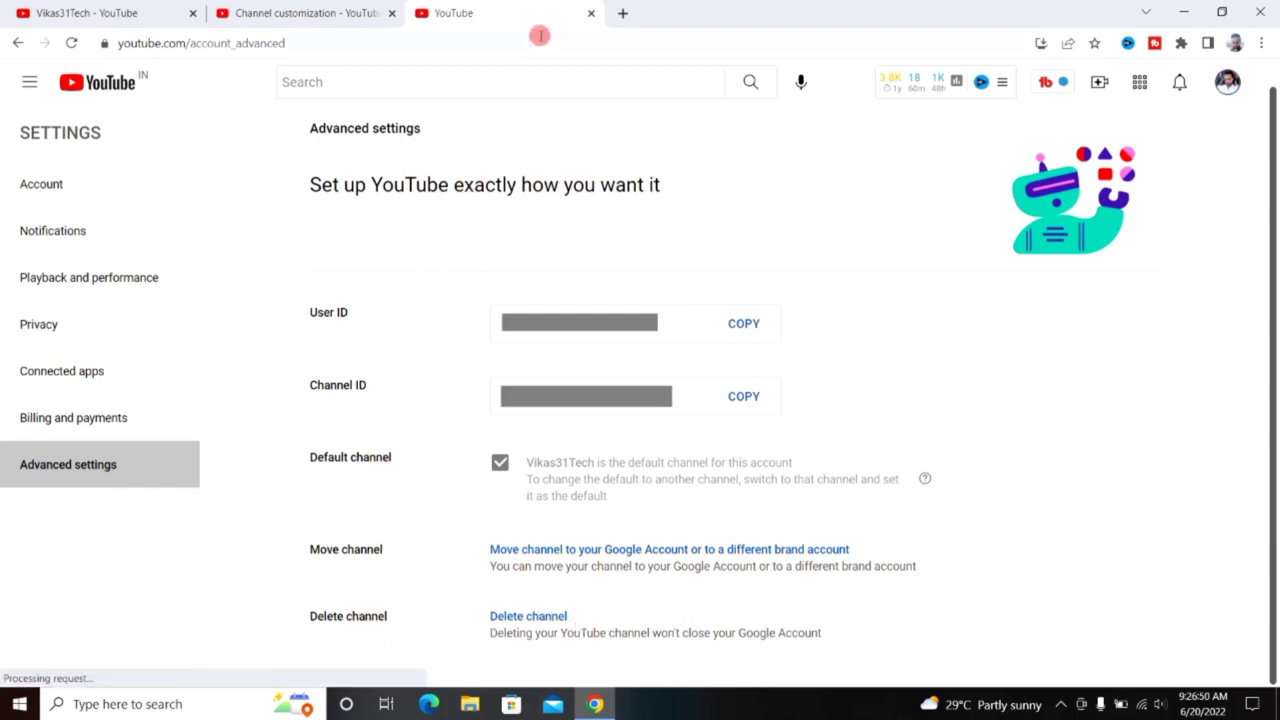
{"action": "left_click", "coordinate": [593, 16]}
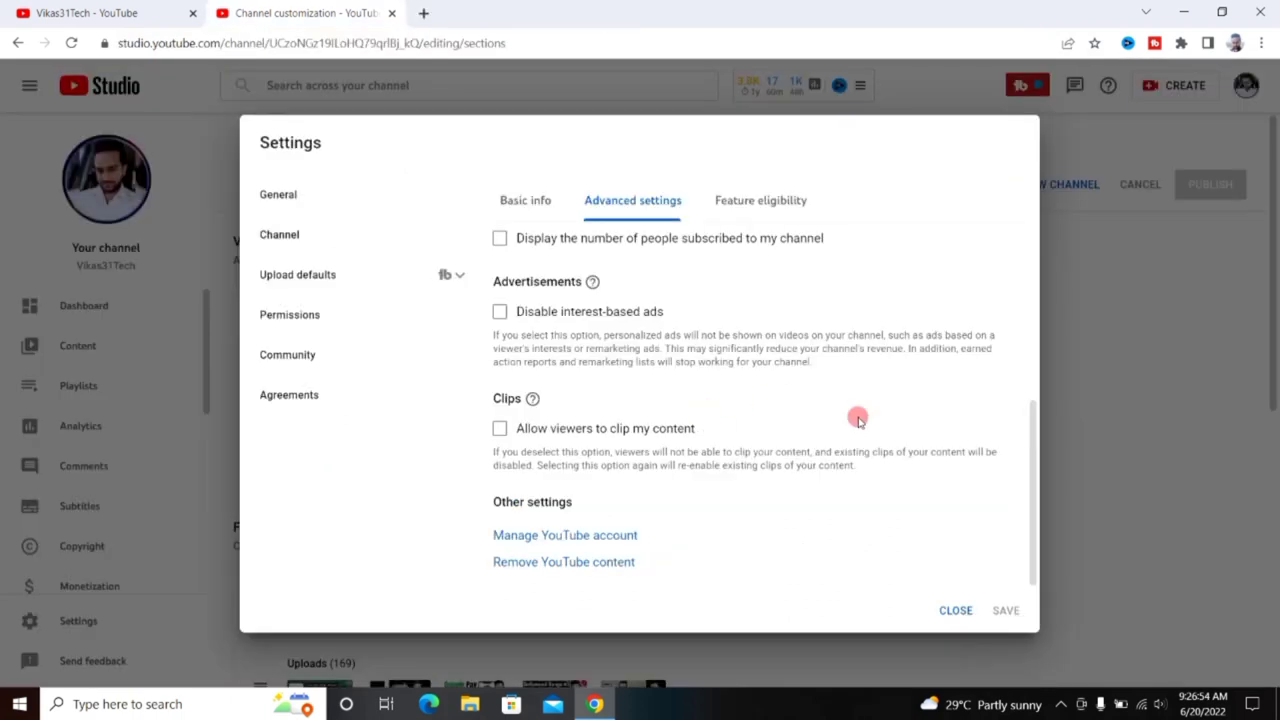
- Examine the channel's feature eligibility, reading the list and requirements of the default features
{"action": "left_click", "coordinate": [783, 203]}
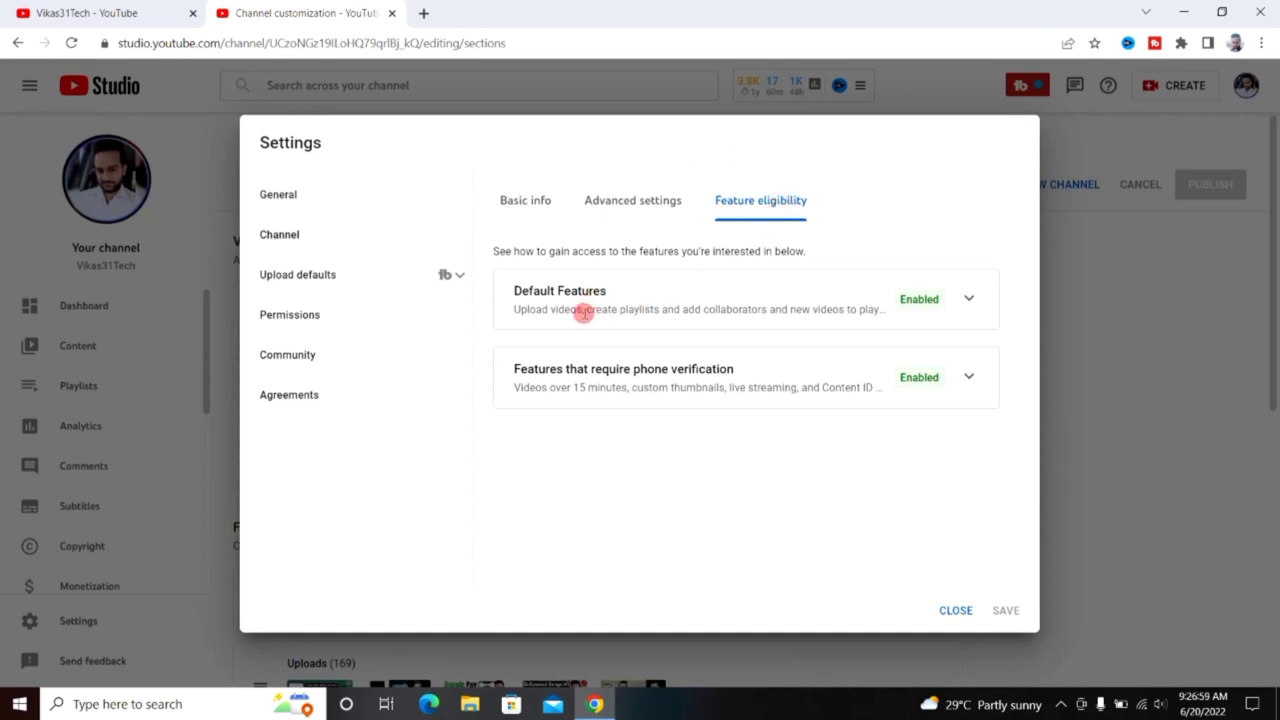
{"action": "left_click", "coordinate": [969, 298]}
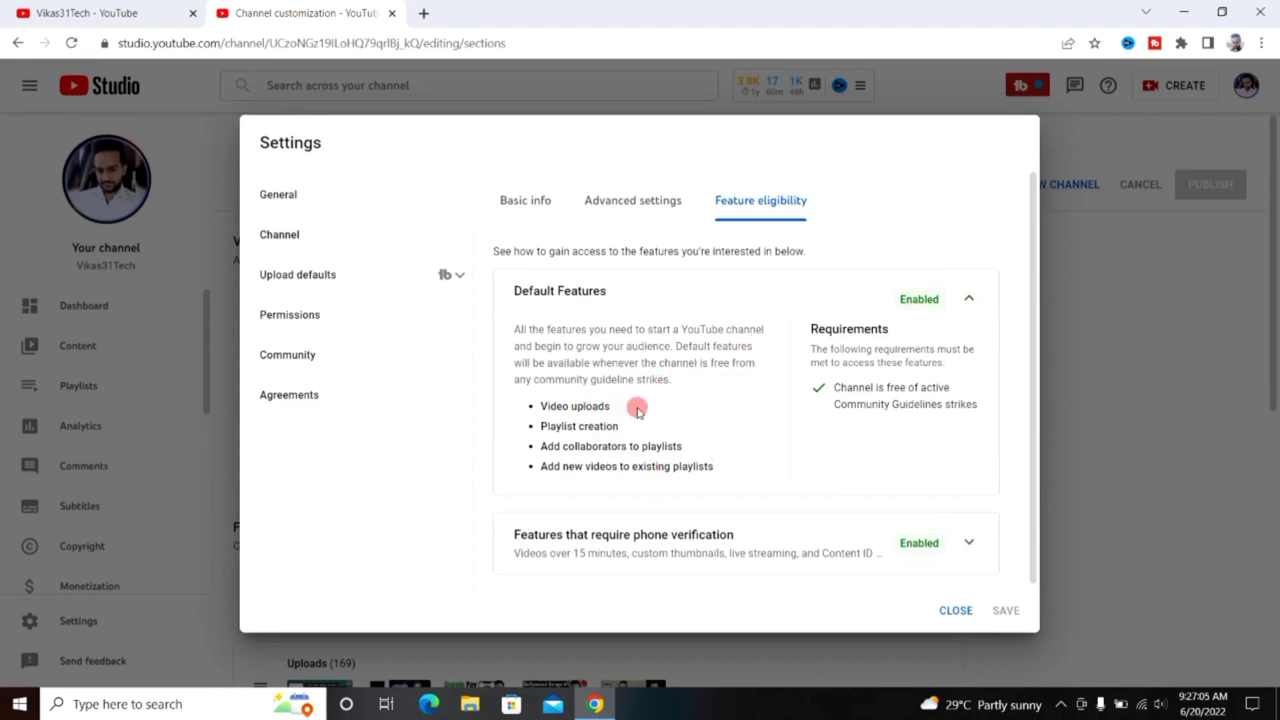
{"action": "left_click_drag", "start_coordinate": [540, 424], "coordinate": [616, 424]}
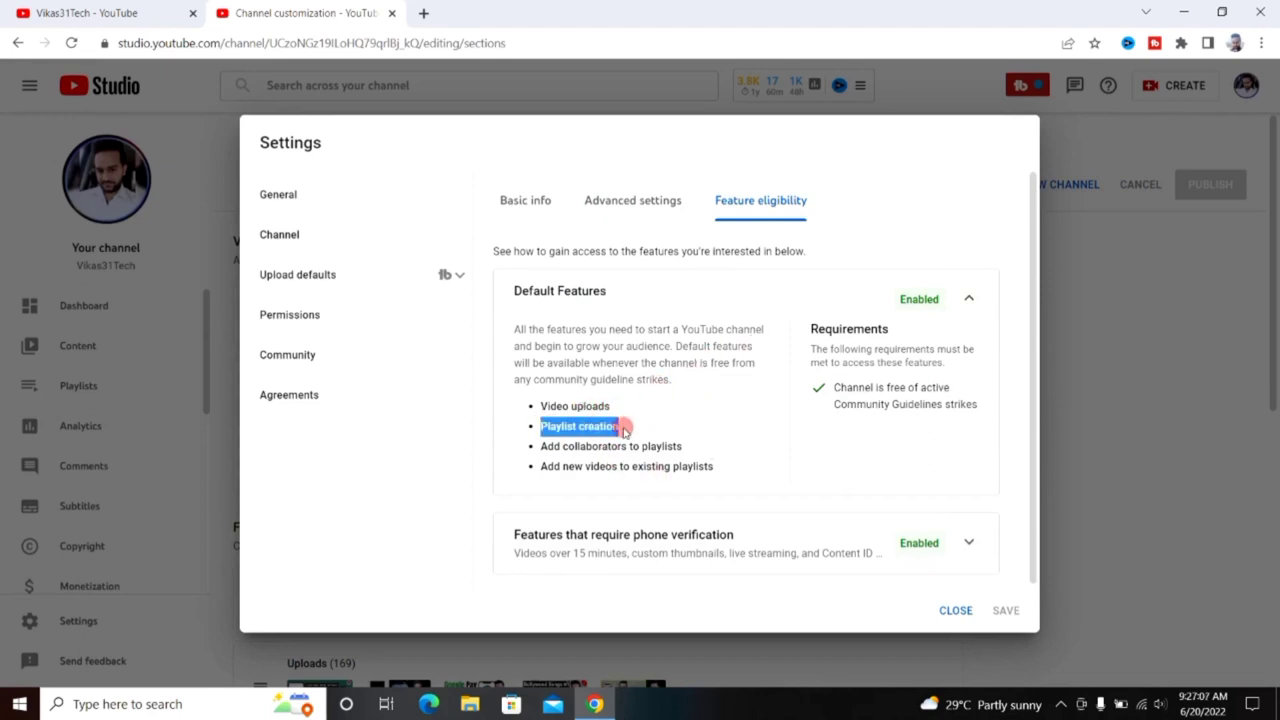
{"action": "triple_click", "coordinate": [540, 446]}
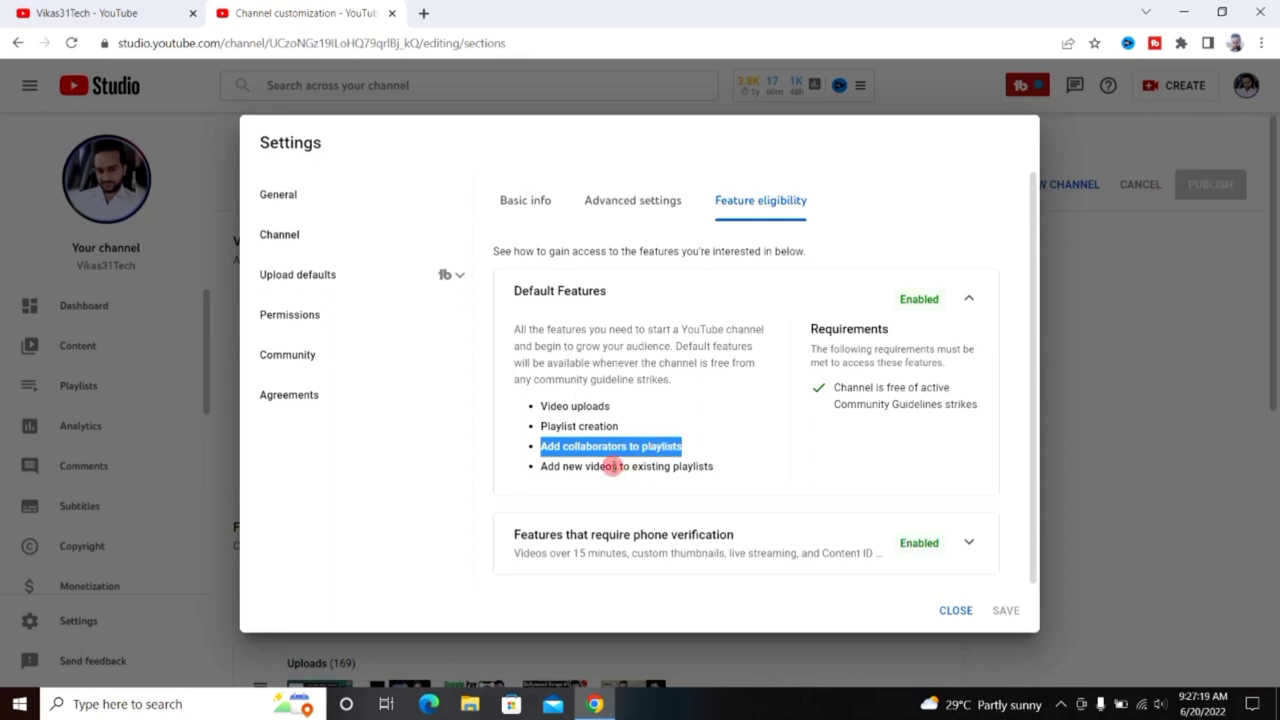
{"action": "left_click_drag", "start_coordinate": [549, 466], "coordinate": [729, 468]}
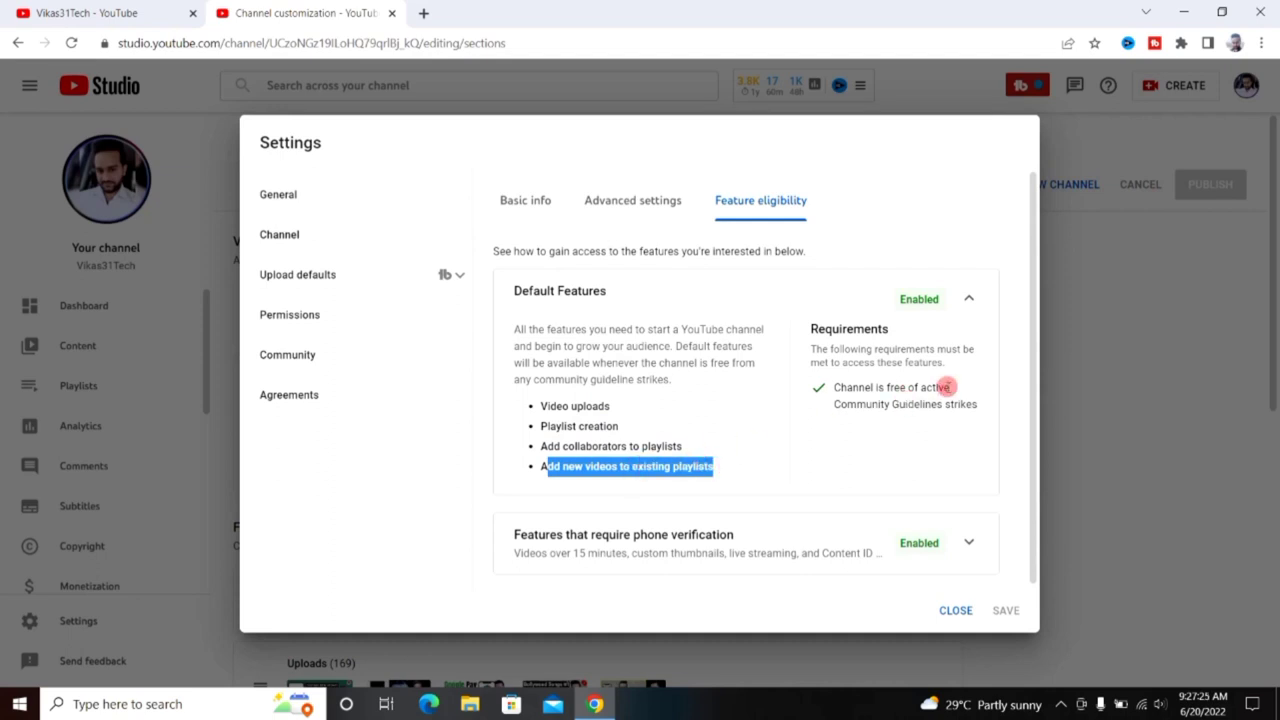
{"action": "left_click", "coordinate": [969, 300]}
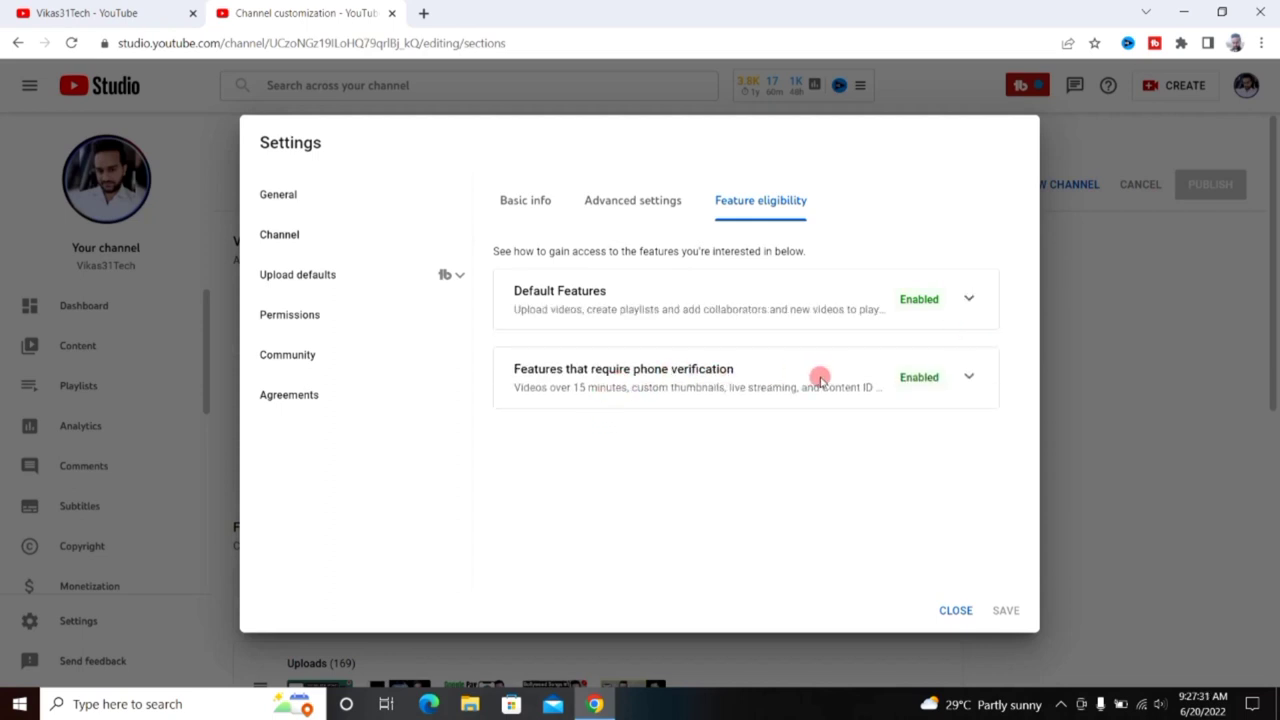
- Read the features that require phone verification, including long videos, custom thumbnails, live streaming and Content ID appeals
{"action": "left_click", "coordinate": [969, 378]}
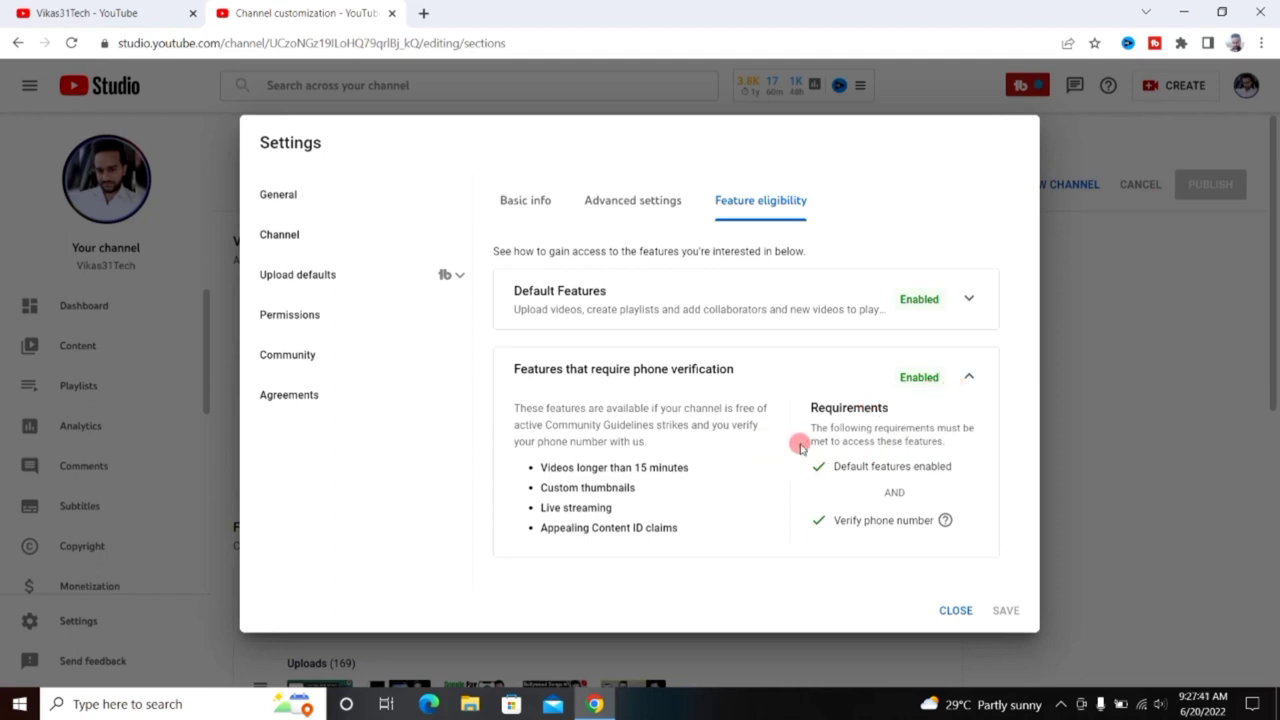
{"action": "left_click_drag", "start_coordinate": [538, 468], "coordinate": [523, 523]}
{"action": "left_click_drag", "start_coordinate": [684, 532], "coordinate": [608, 530]}
{"action": "triple_click", "coordinate": [657, 523]}
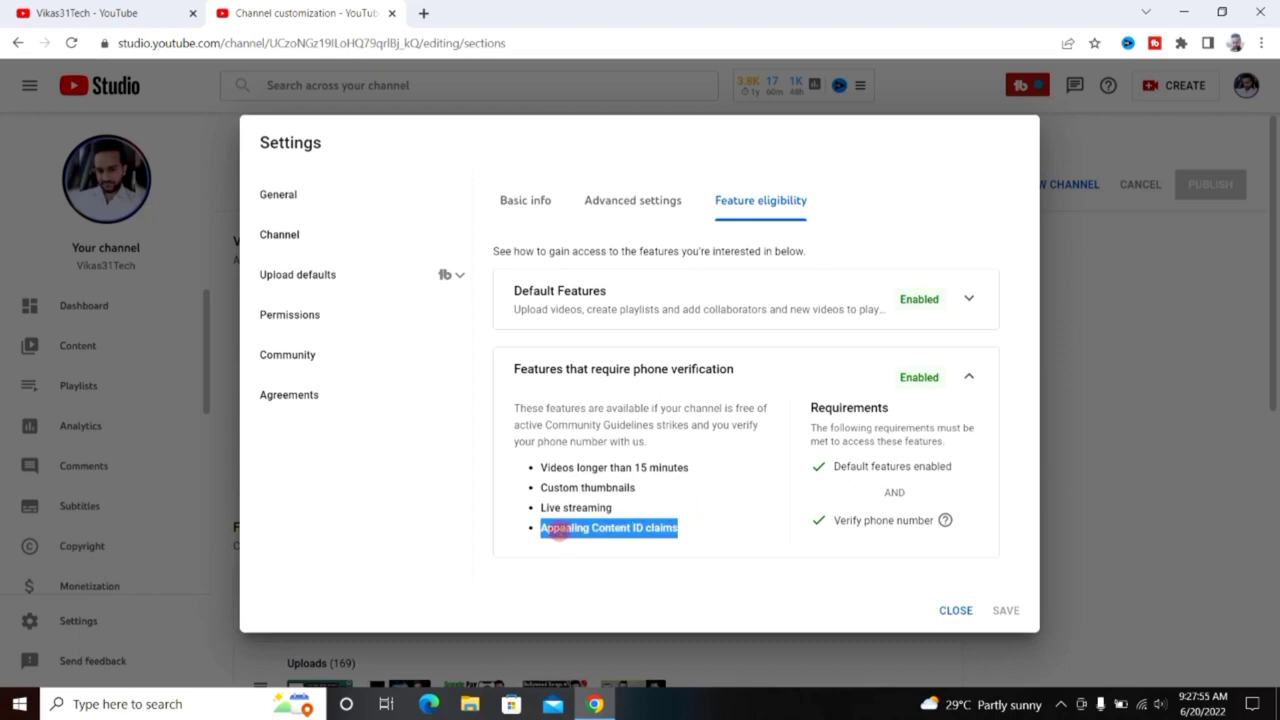
{"action": "left_click", "coordinate": [755, 526]}
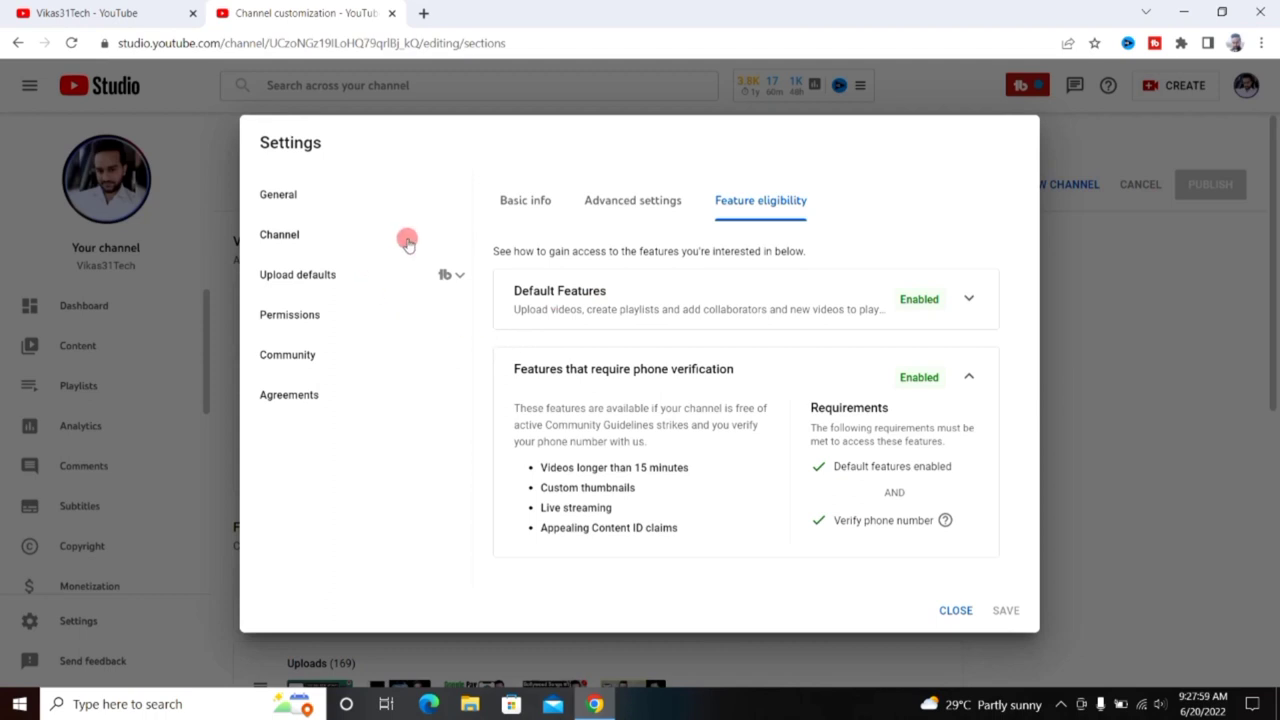
- Open the upload defaults' basic info and read through the default title and description
{"action": "left_click", "coordinate": [301, 276]}
{"action": "left_click", "coordinate": [535, 200]}
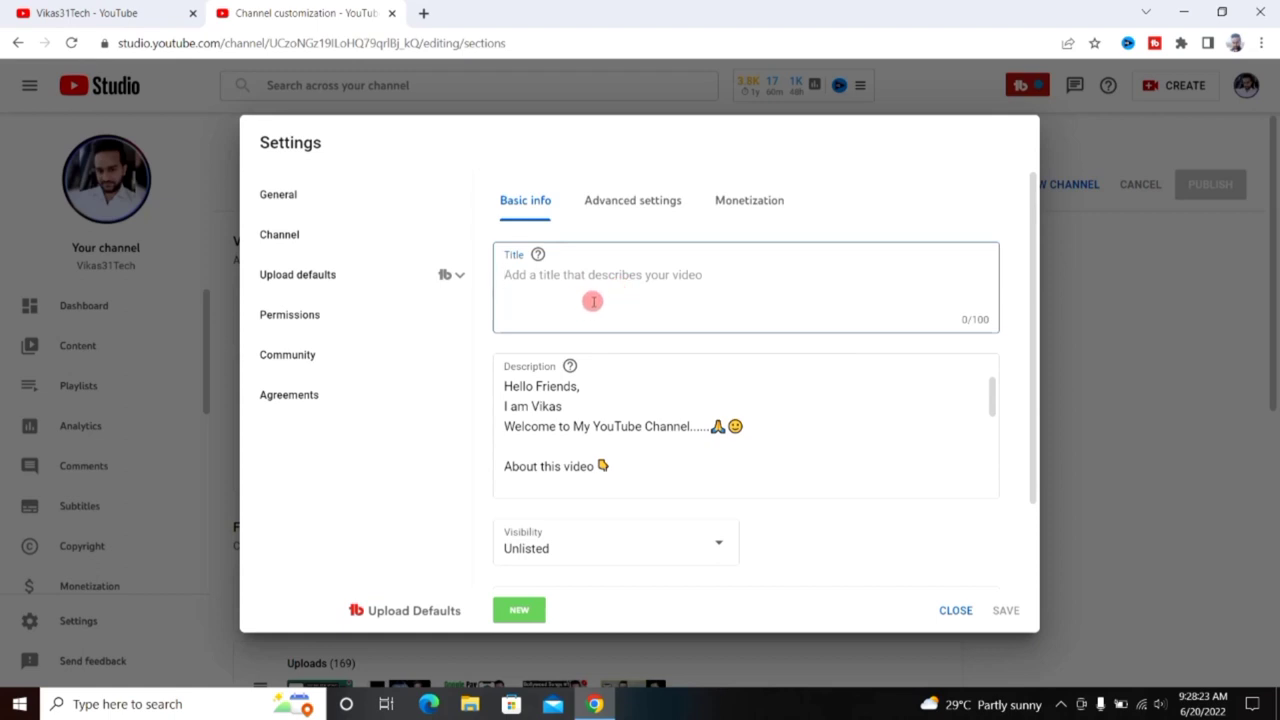
{"action": "left_click", "coordinate": [588, 288]}
{"action": "mouse_move", "coordinate": [991, 400]}
{"action": "left_mouse_down"}
{"action": "mouse_move", "coordinate": [992, 434]}
{"action": "mouse_move", "coordinate": [988, 399]}
{"action": "left_mouse_up"}
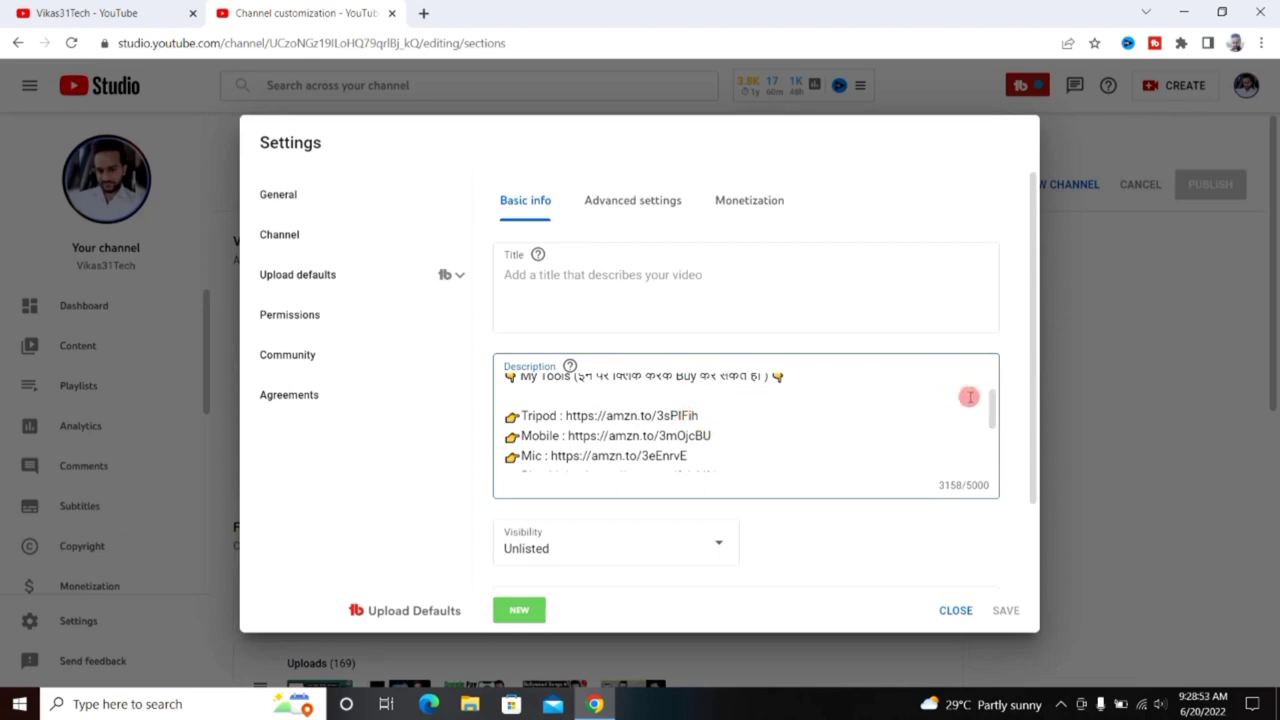
{"action": "left_click_drag", "start_coordinate": [994, 400], "coordinate": [990, 450]}
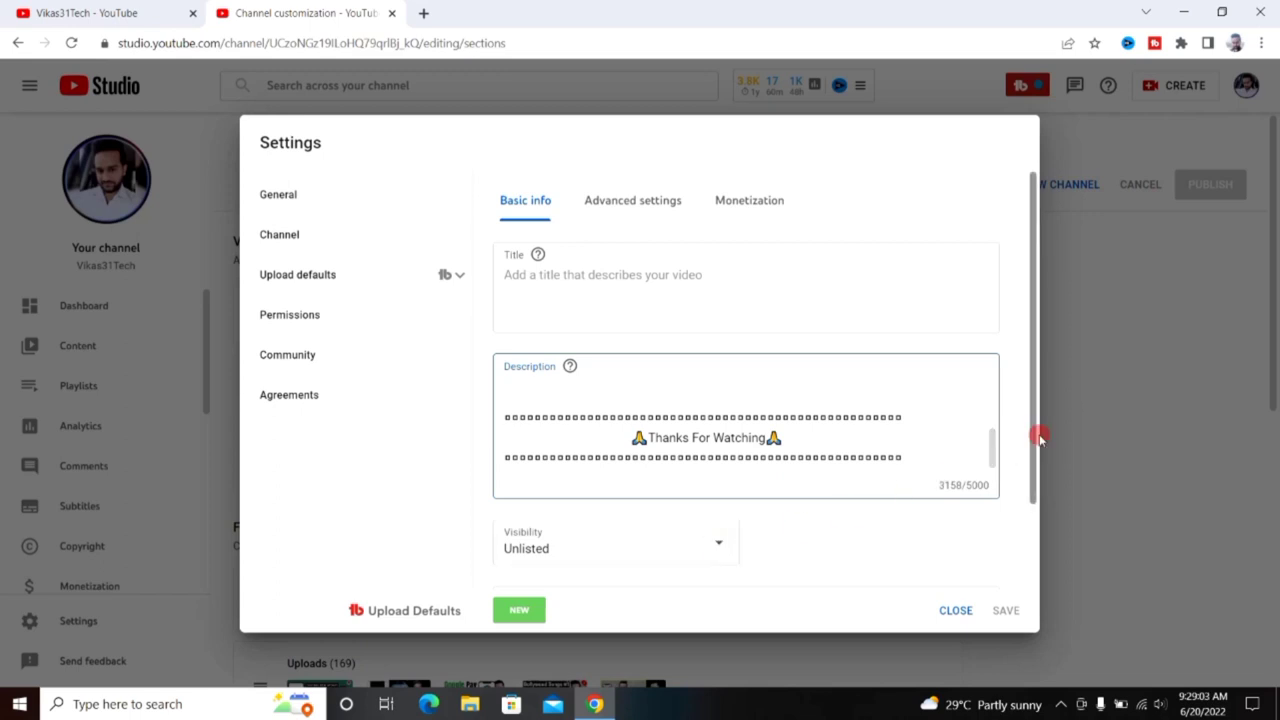
- Review the visibility choices and the tags field in the upload defaults' basic info
{"action": "left_click_drag", "start_coordinate": [1040, 437], "coordinate": [1023, 534]}
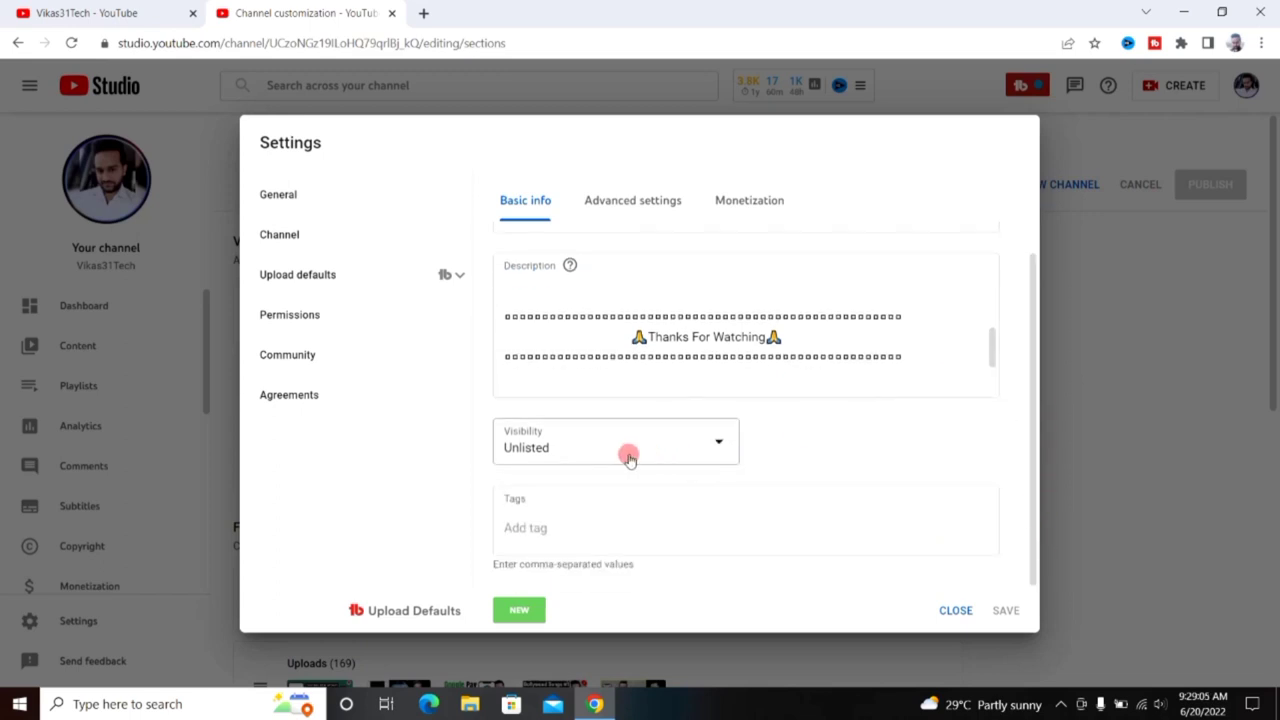
{"action": "left_click", "coordinate": [663, 452]}
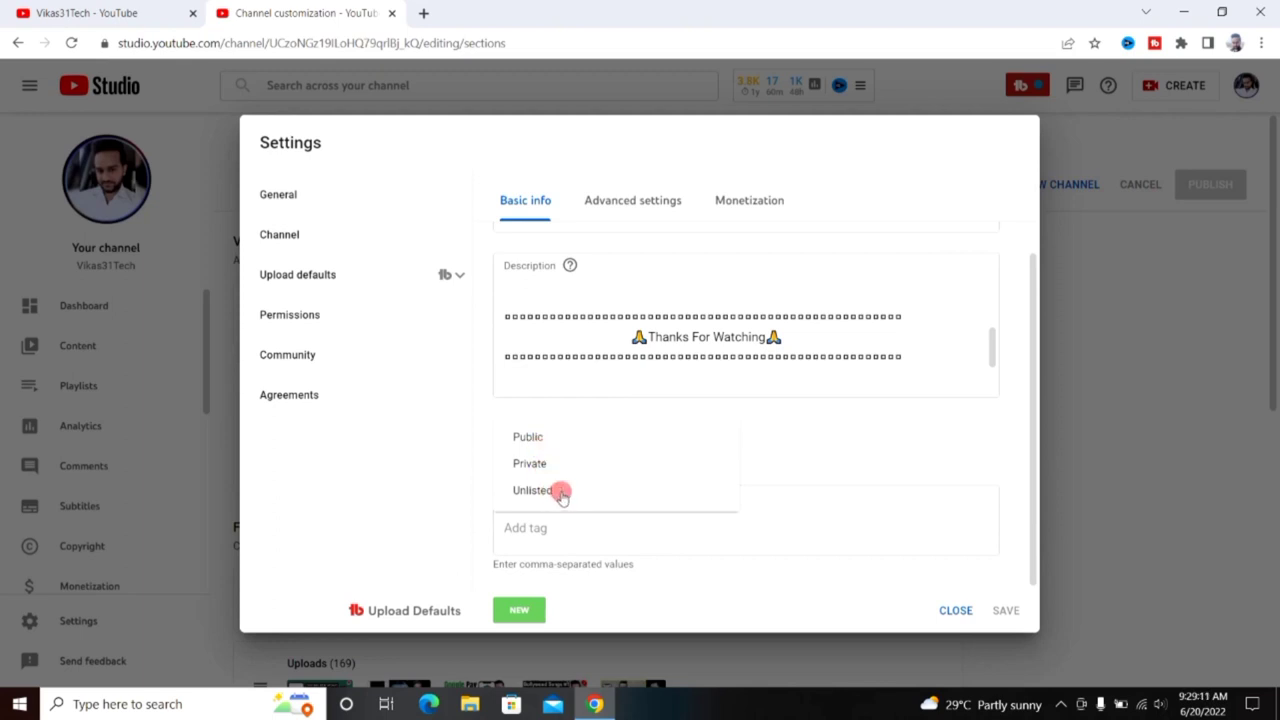
{"action": "left_click", "coordinate": [811, 444]}
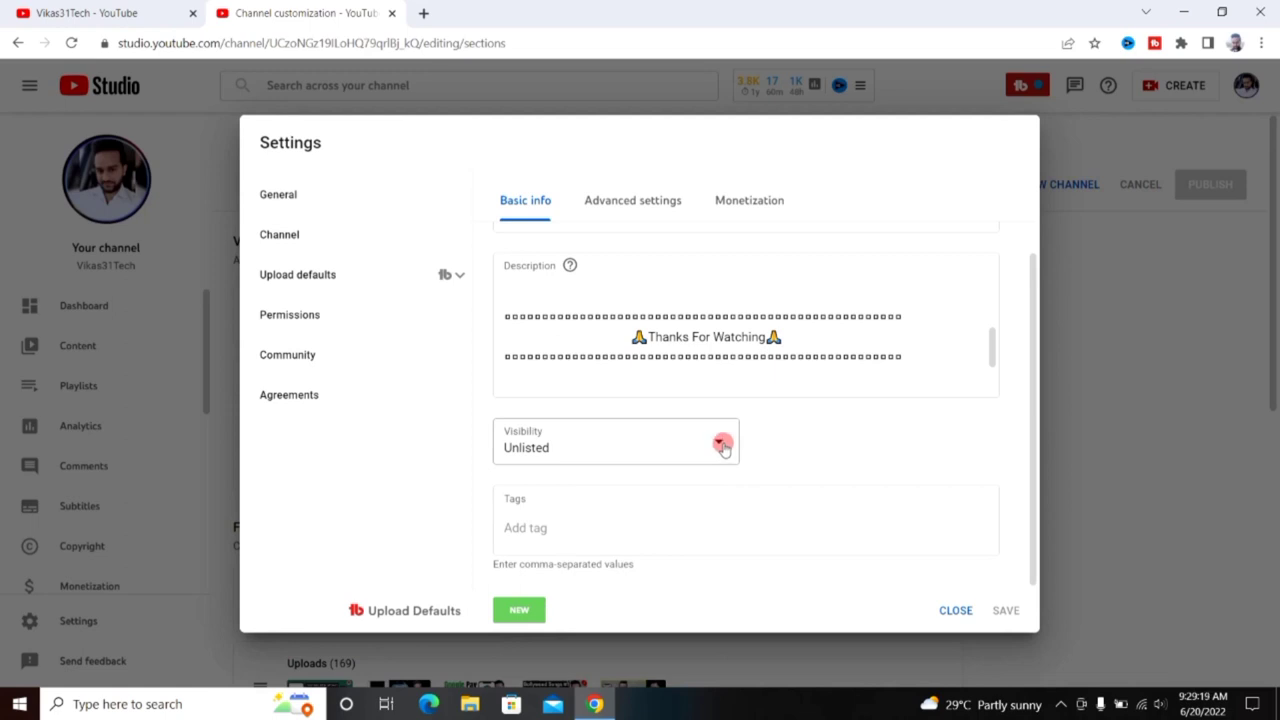
{"action": "left_click", "coordinate": [578, 524]}
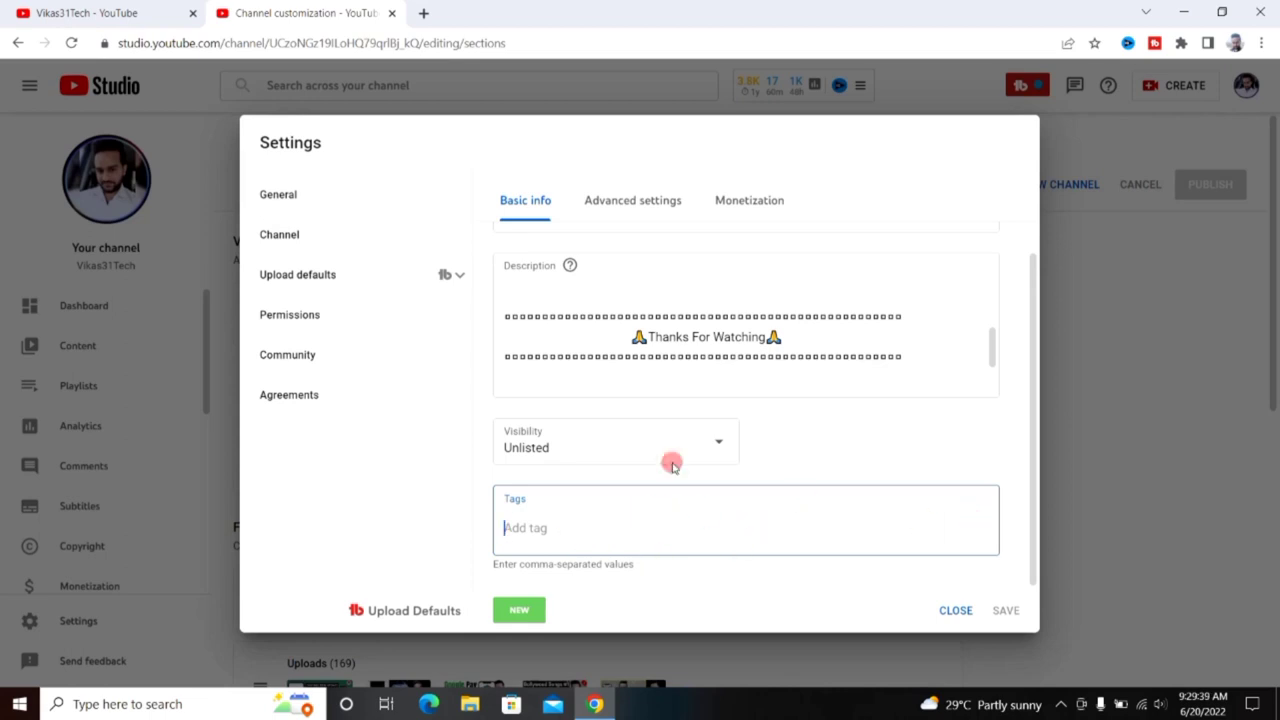
- In the upload defaults' advanced settings, review automatic chapters and choose Creative Commons - Attribution as the license
{"action": "left_click", "coordinate": [650, 210]}
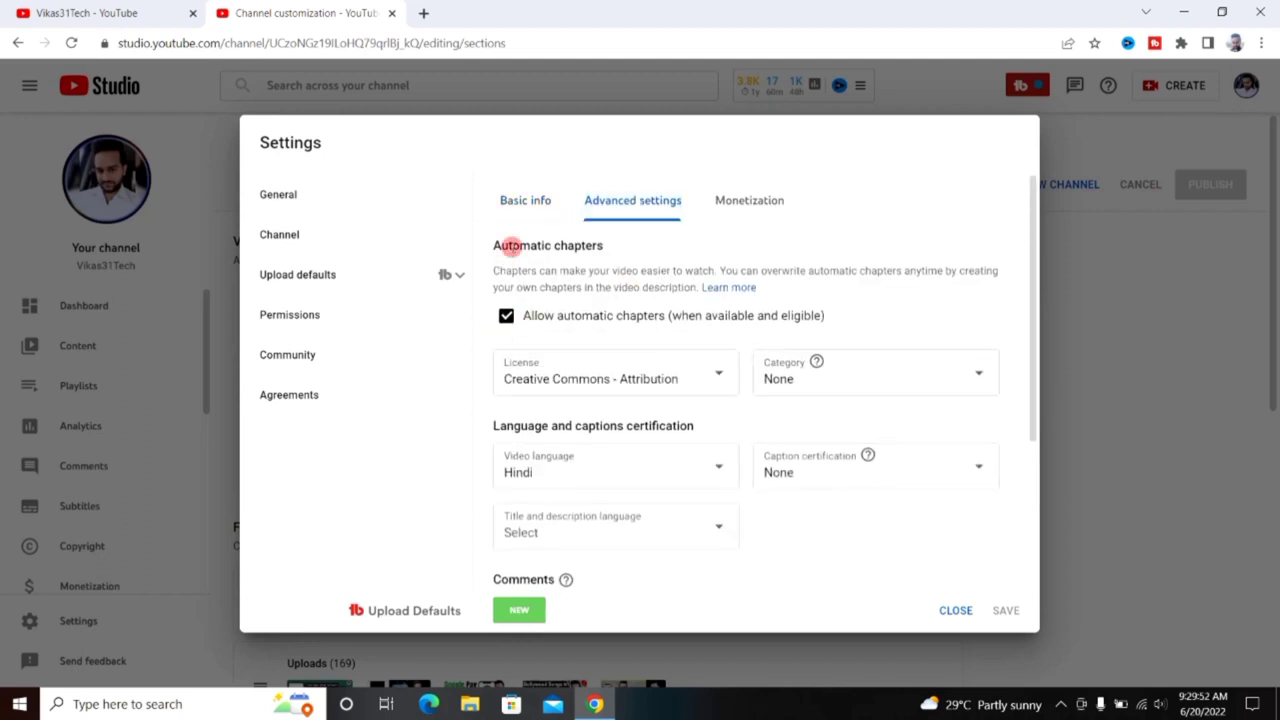
{"action": "left_click_drag", "start_coordinate": [508, 246], "coordinate": [606, 248]}
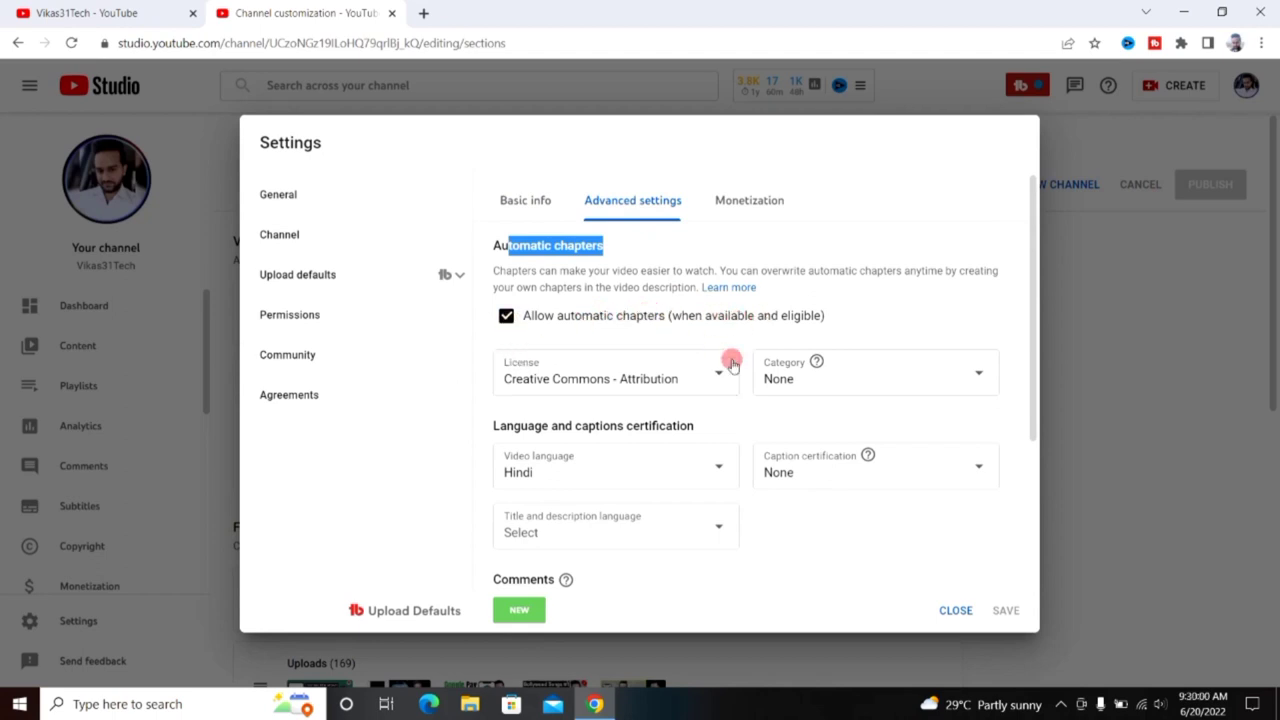
{"action": "left_click", "coordinate": [687, 382]}
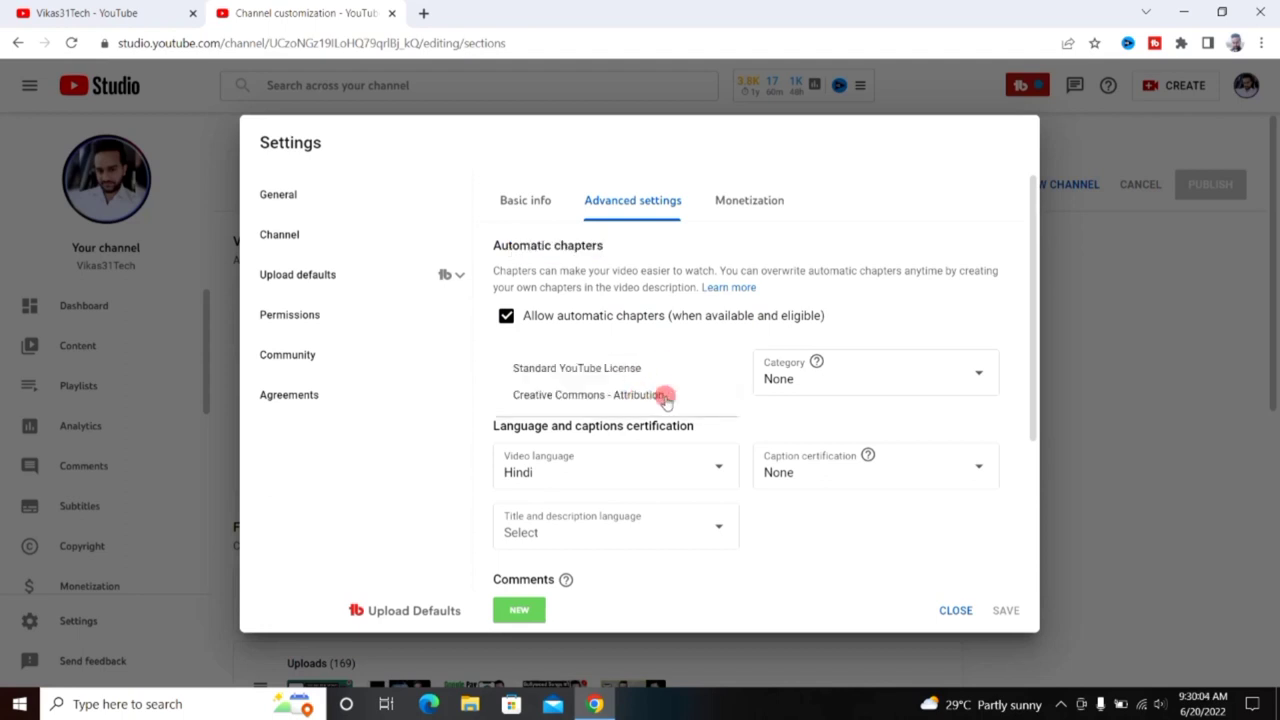
{"action": "left_click", "coordinate": [663, 396]}
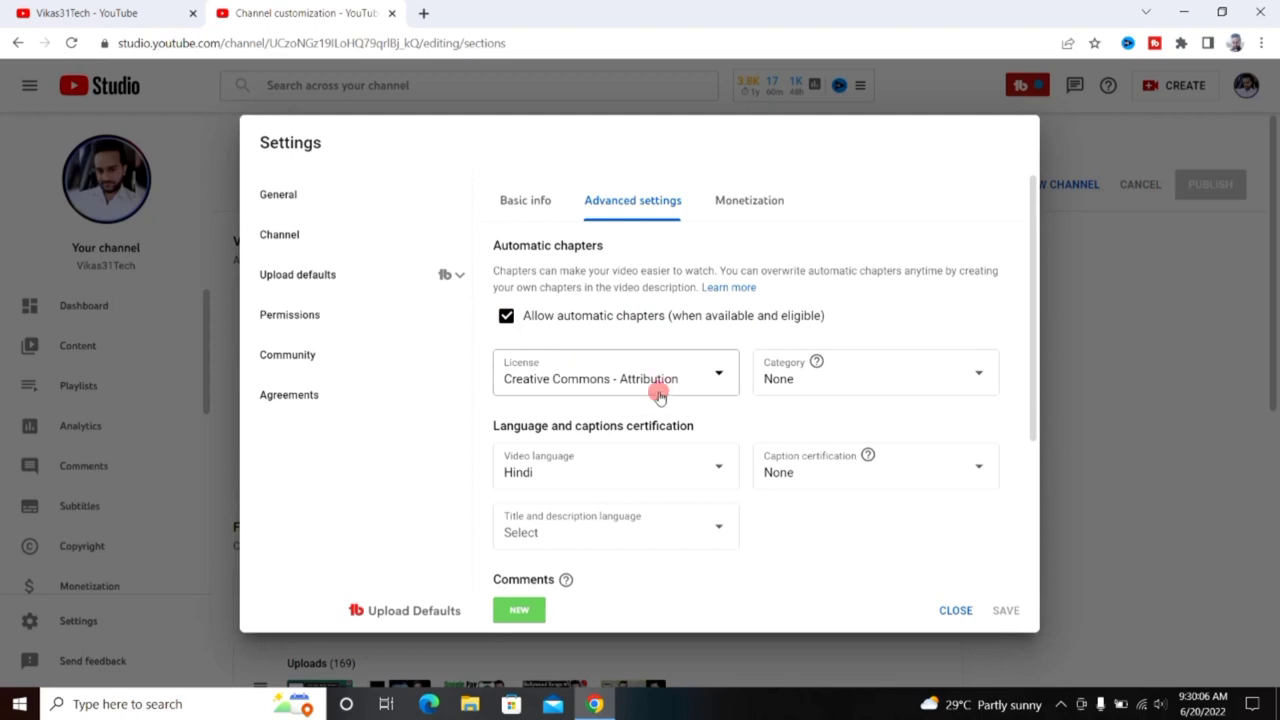
- Set the default video category to Science & Technology
{"action": "left_click", "coordinate": [897, 378]}
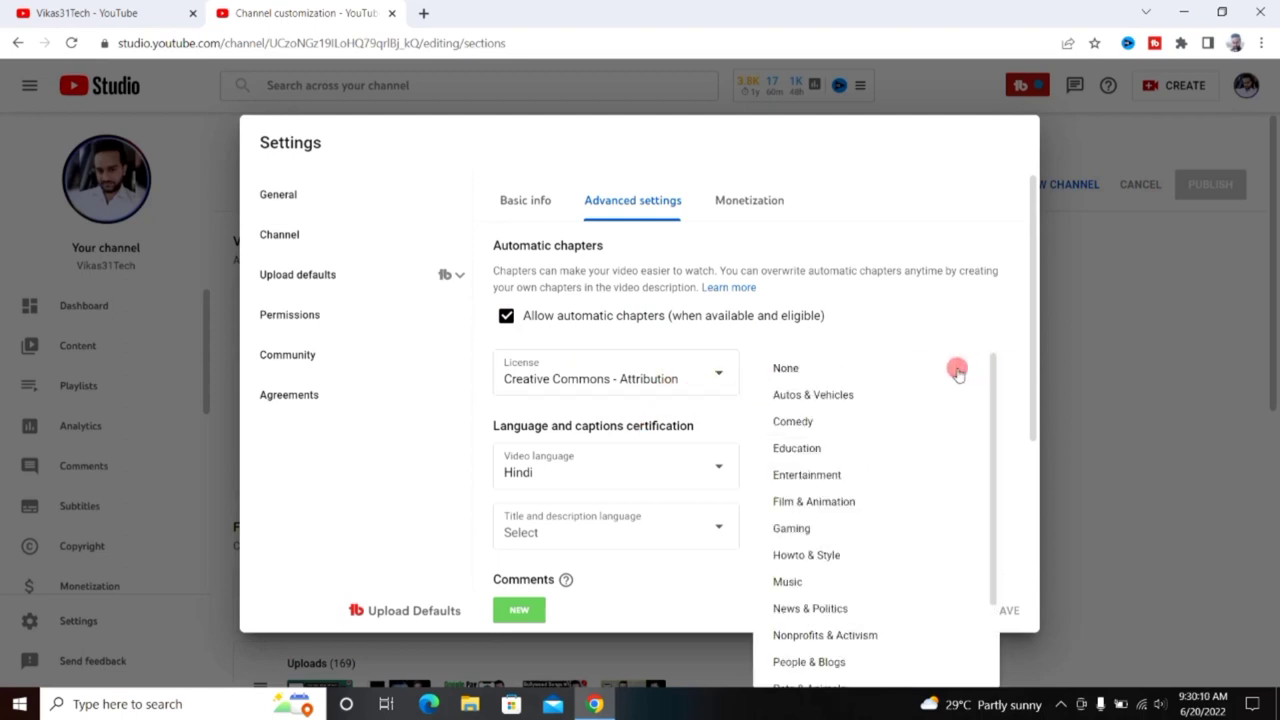
{"action": "left_click_drag", "start_coordinate": [993, 425], "coordinate": [994, 560]}
{"action": "left_click", "coordinate": [845, 613]}
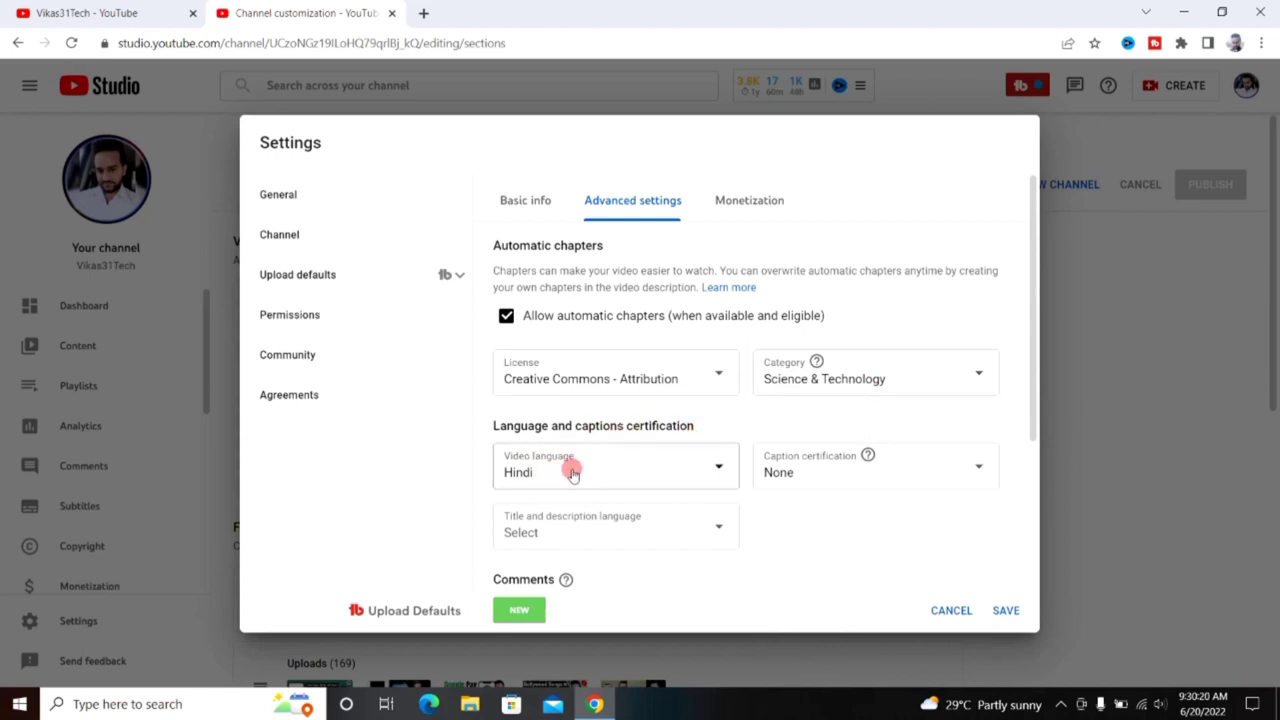
- Look through the default video language choices and the comment moderation options for uploads
{"action": "left_click", "coordinate": [640, 472]}
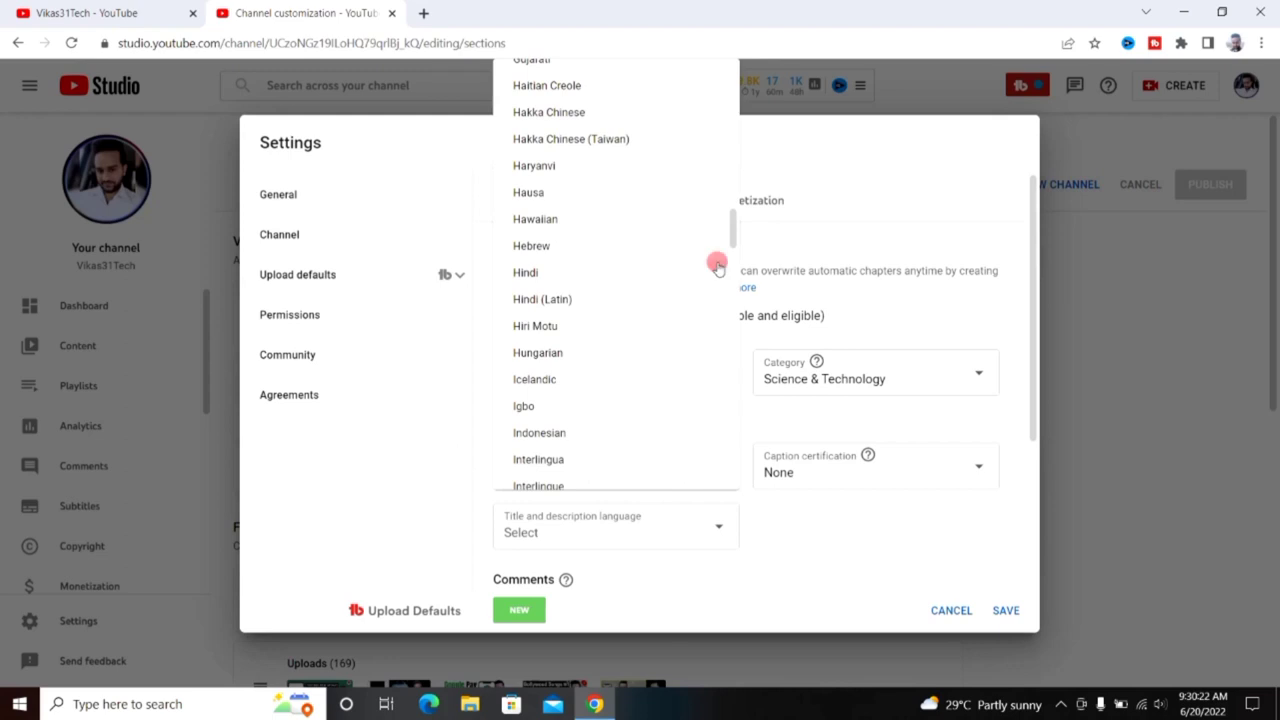
{"action": "left_click", "coordinate": [866, 543]}
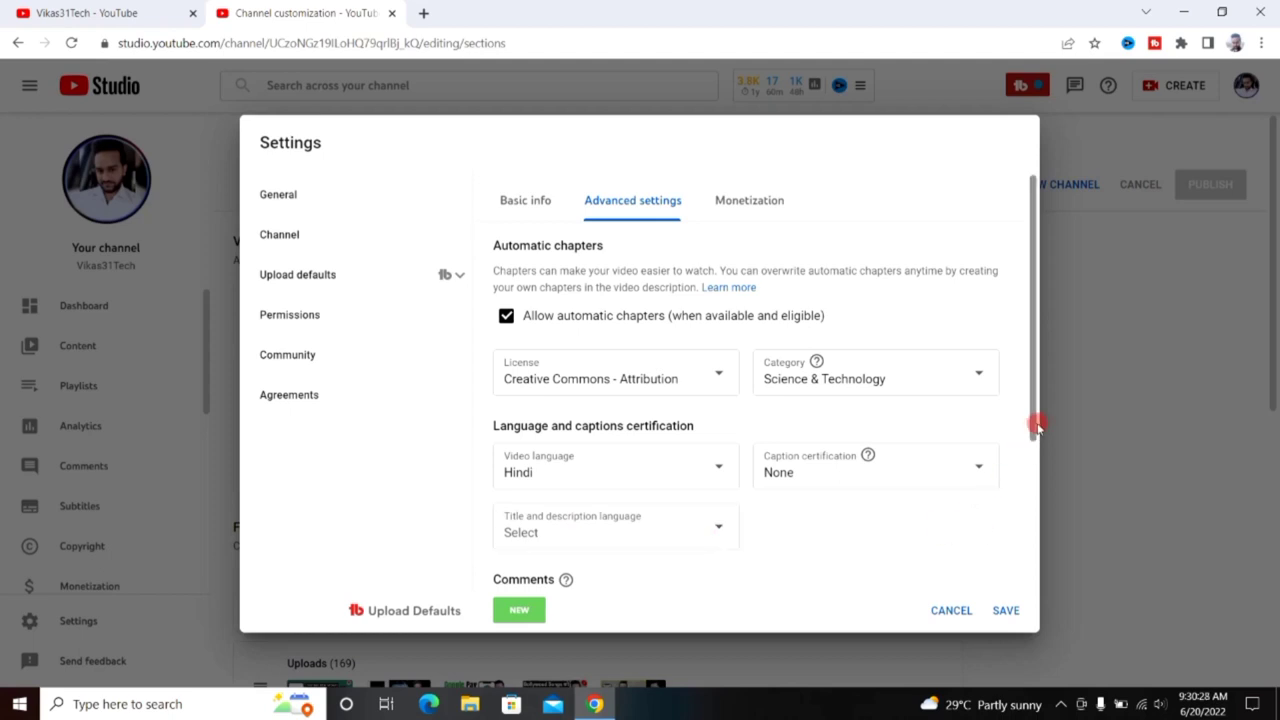
{"action": "left_click_drag", "start_coordinate": [1035, 424], "coordinate": [1035, 582]}
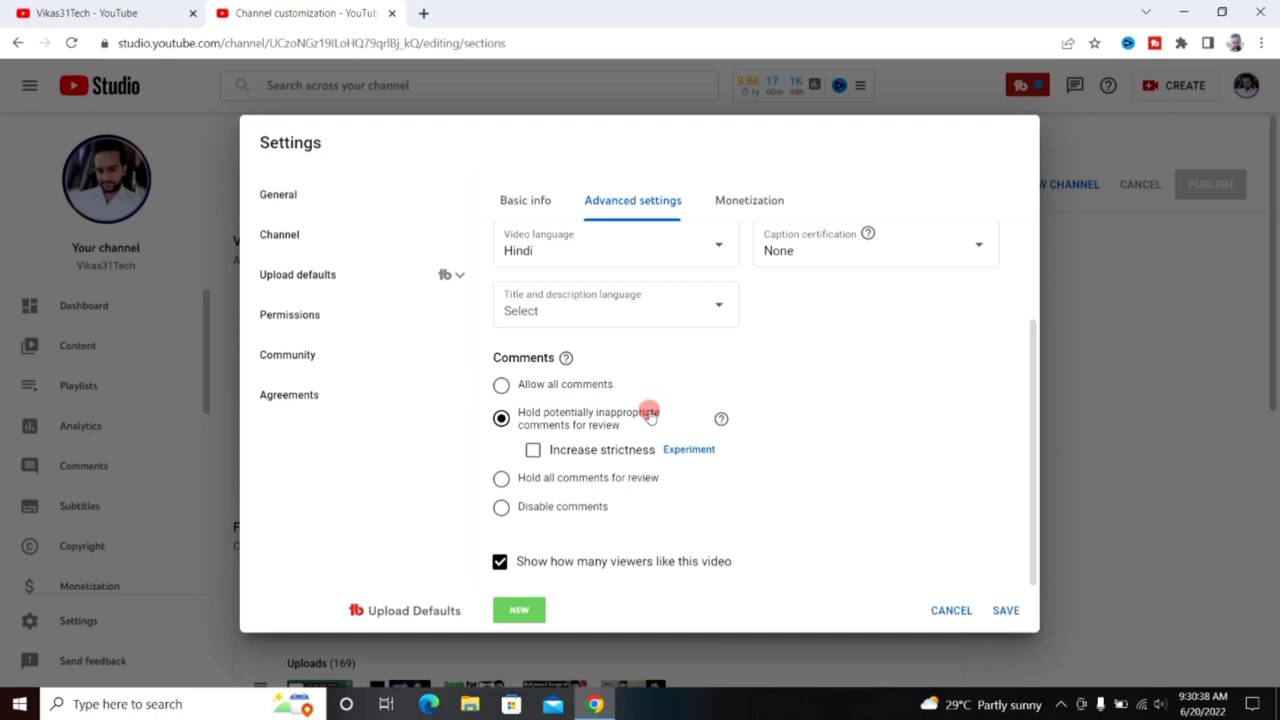
{"action": "mouse_move", "coordinate": [722, 420]}
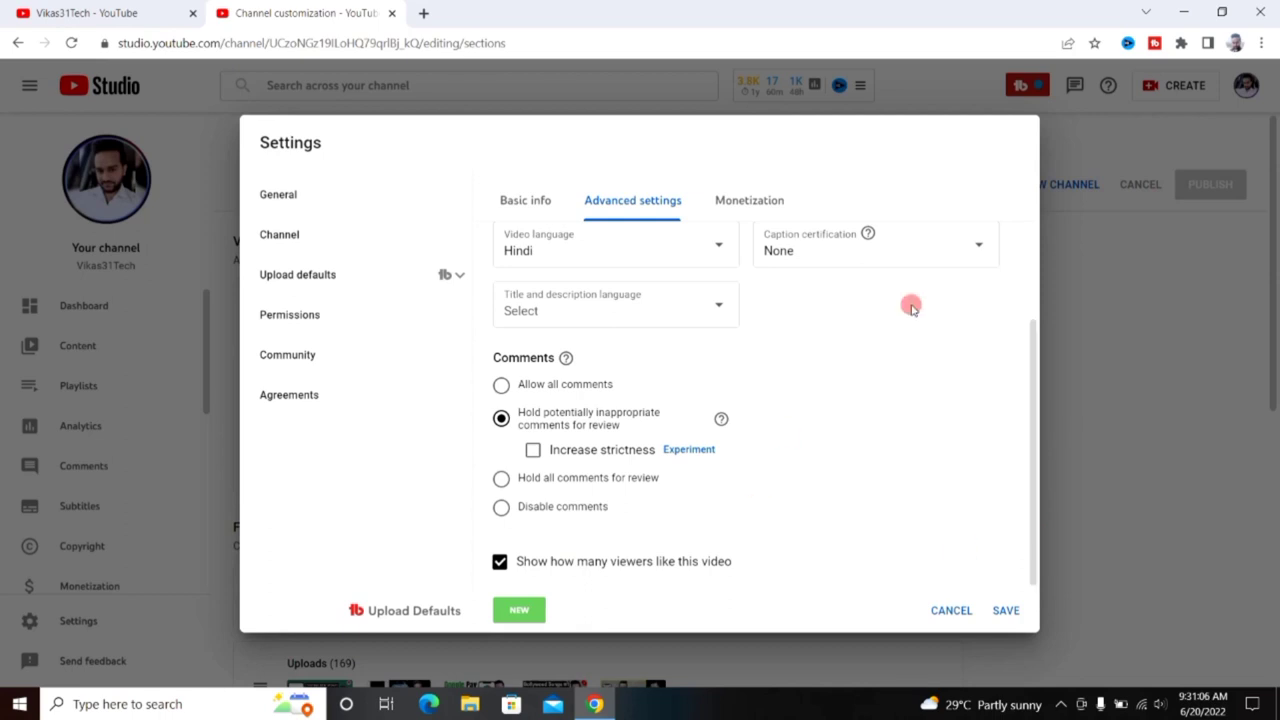
- Review the default ad types and ad locations under monetization, and view the channel's permissions settings
{"action": "left_click", "coordinate": [752, 208]}
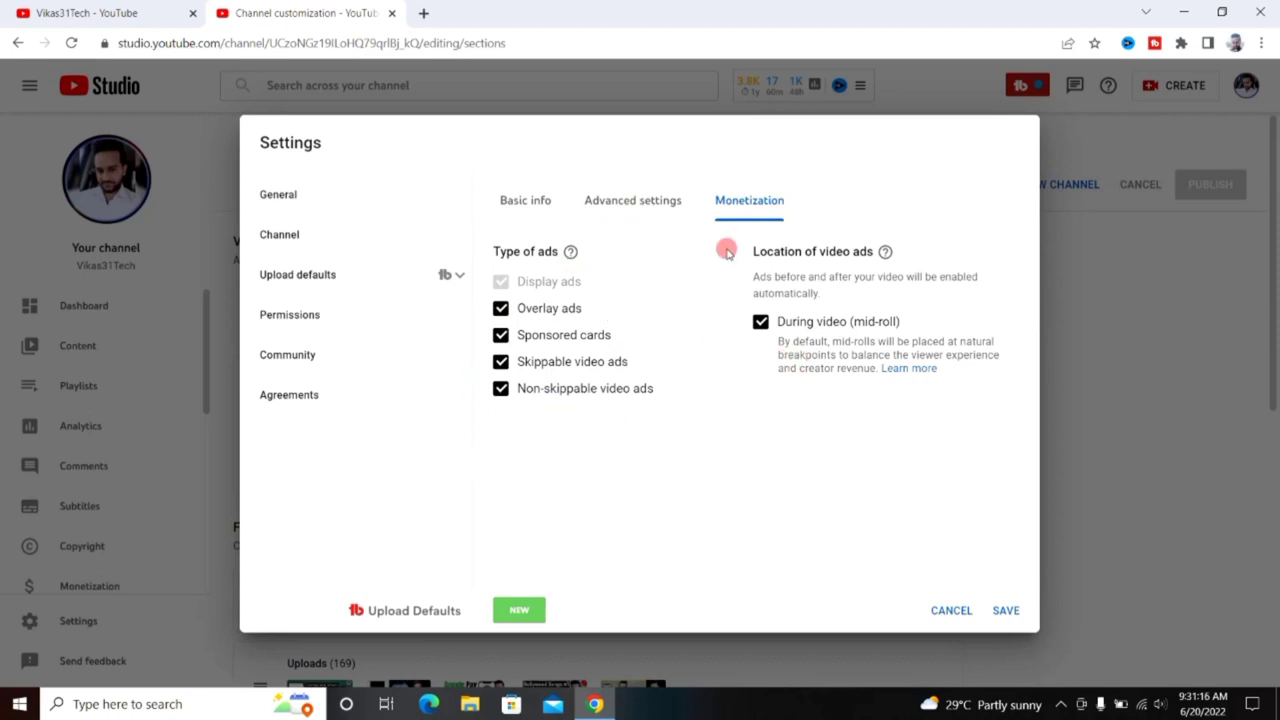
{"action": "left_click", "coordinate": [290, 315]}
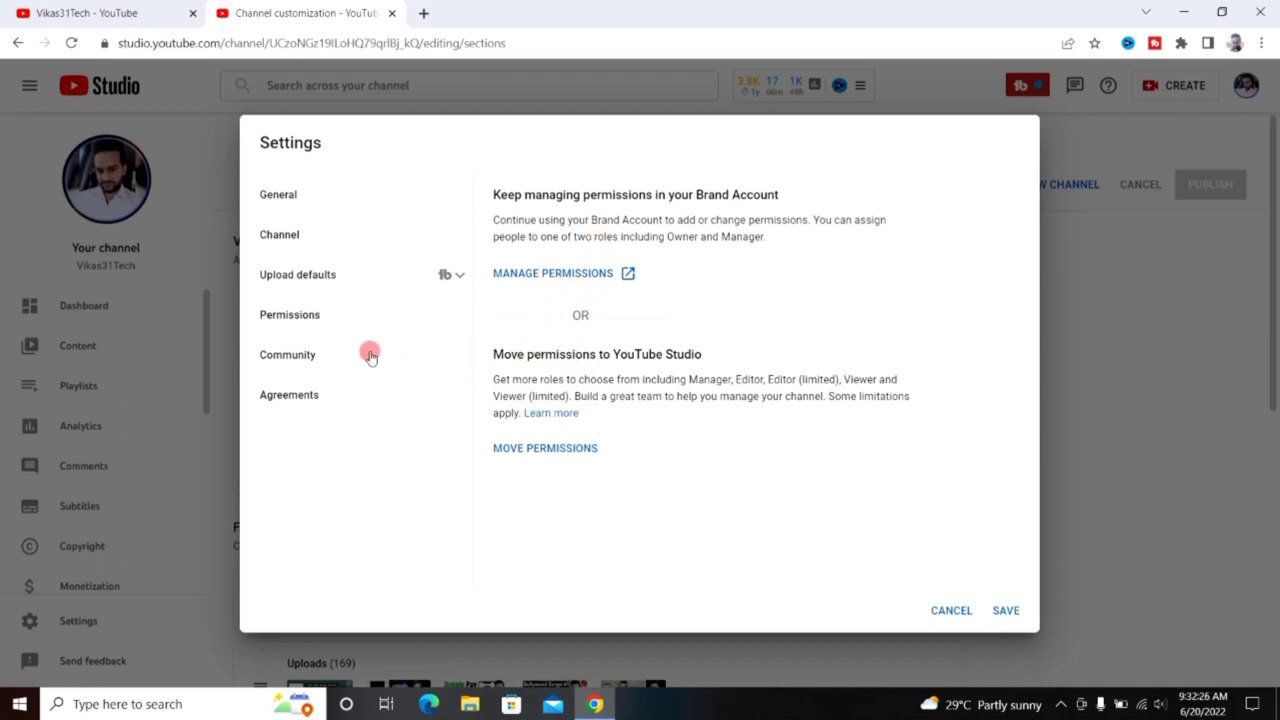
- Examine the community automated filters, covering moderators, approved and hidden users, live redirects, blocked words and link blocking
{"action": "left_click", "coordinate": [313, 354]}
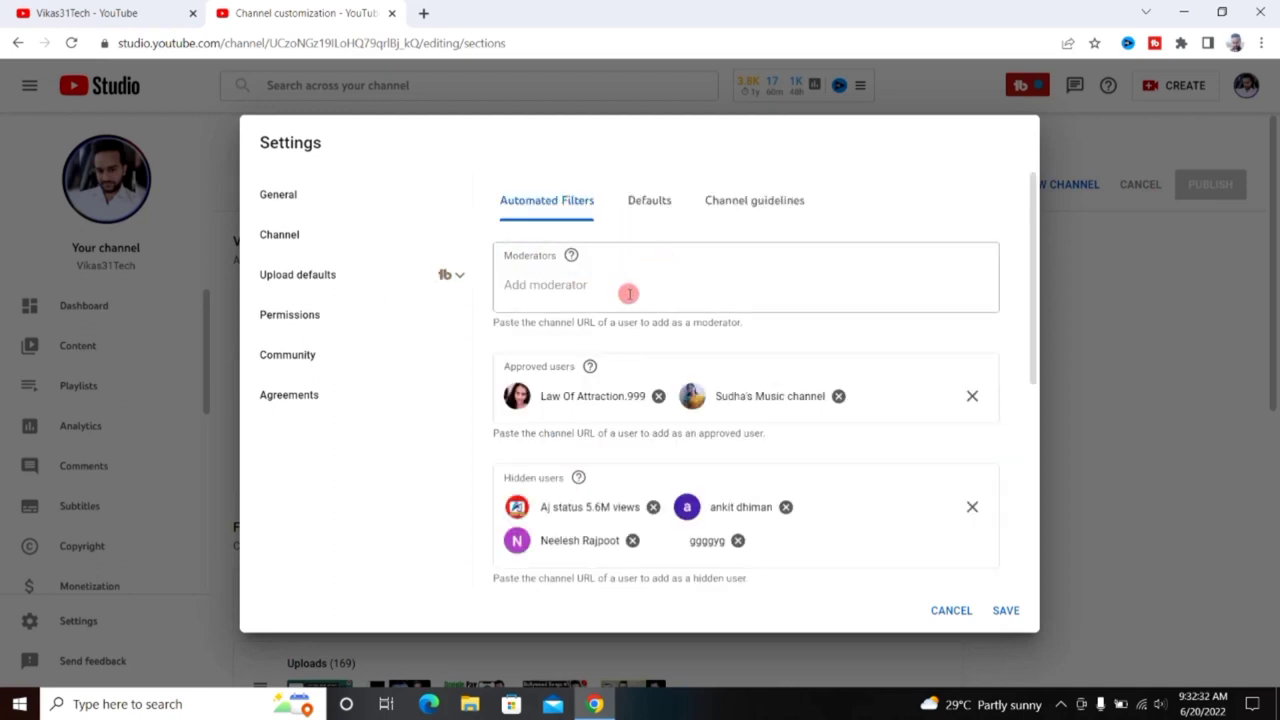
{"action": "left_click", "coordinate": [588, 286]}
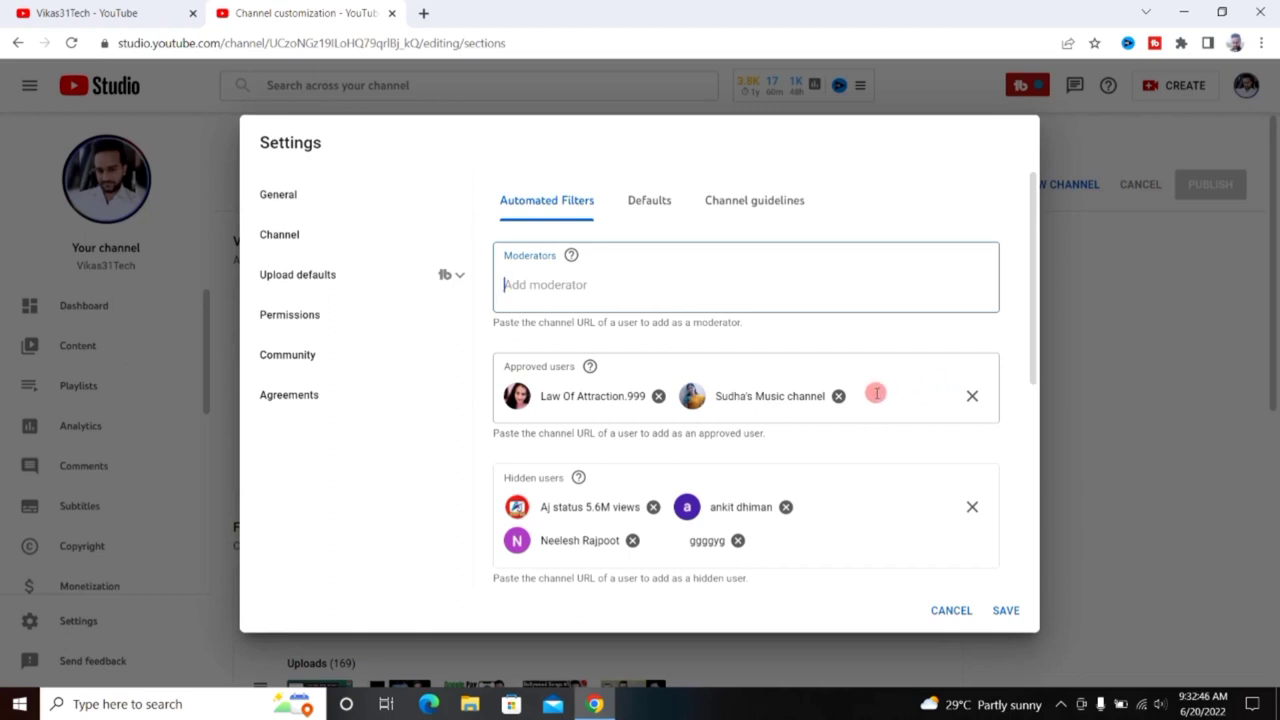
{"action": "left_click_drag", "start_coordinate": [1036, 360], "coordinate": [1049, 449]}
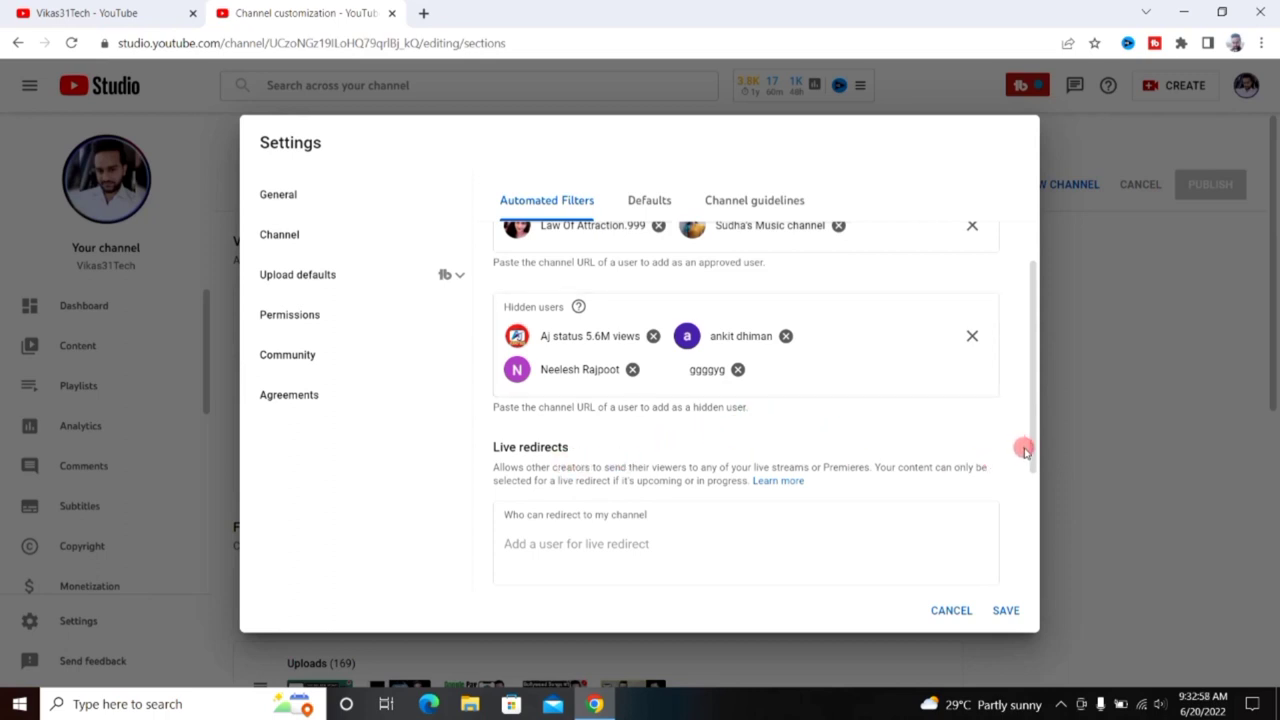
{"action": "left_click_drag", "start_coordinate": [1031, 451], "coordinate": [1034, 492]}
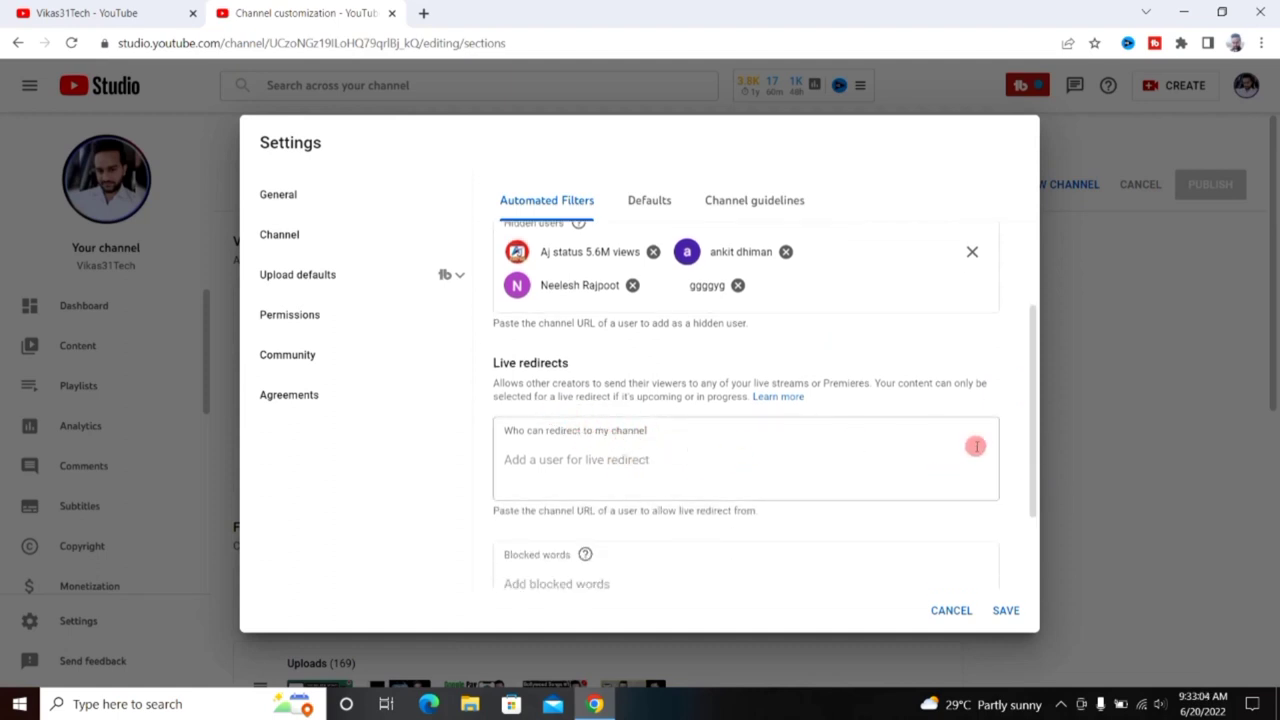
{"action": "left_click_drag", "start_coordinate": [1038, 447], "coordinate": [1043, 520]}
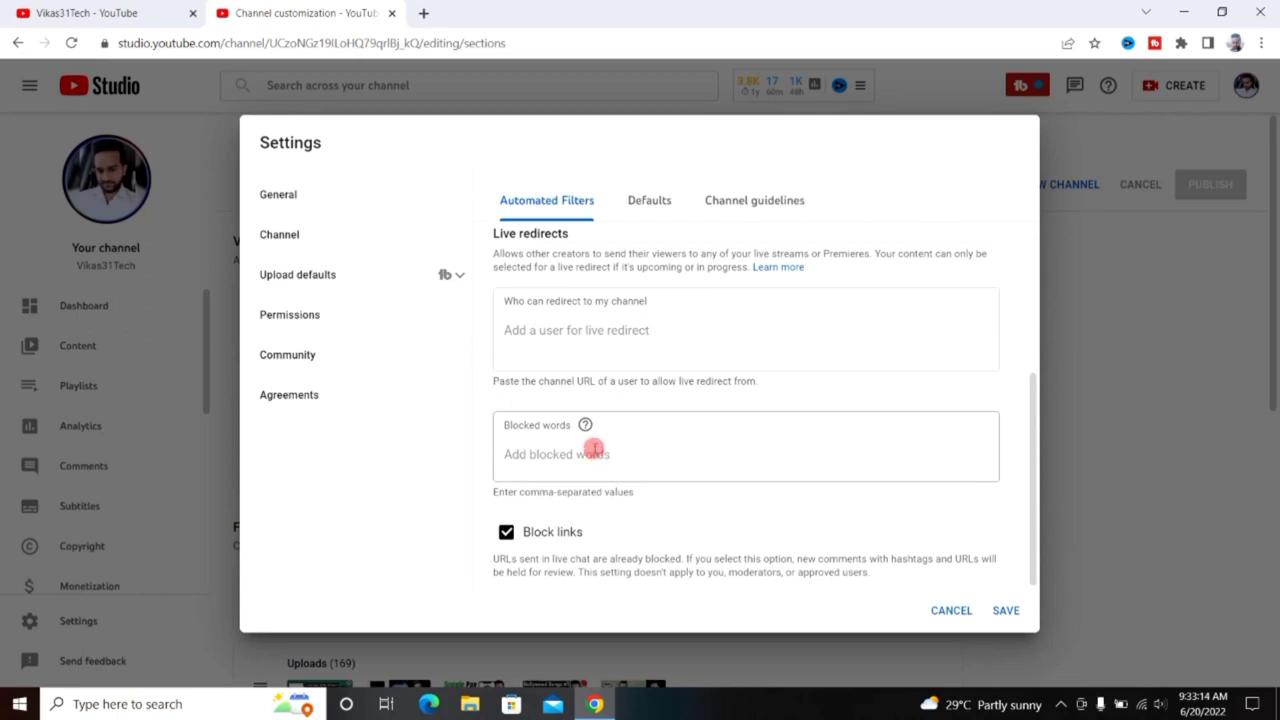
{"action": "mouse_move", "coordinate": [586, 426]}
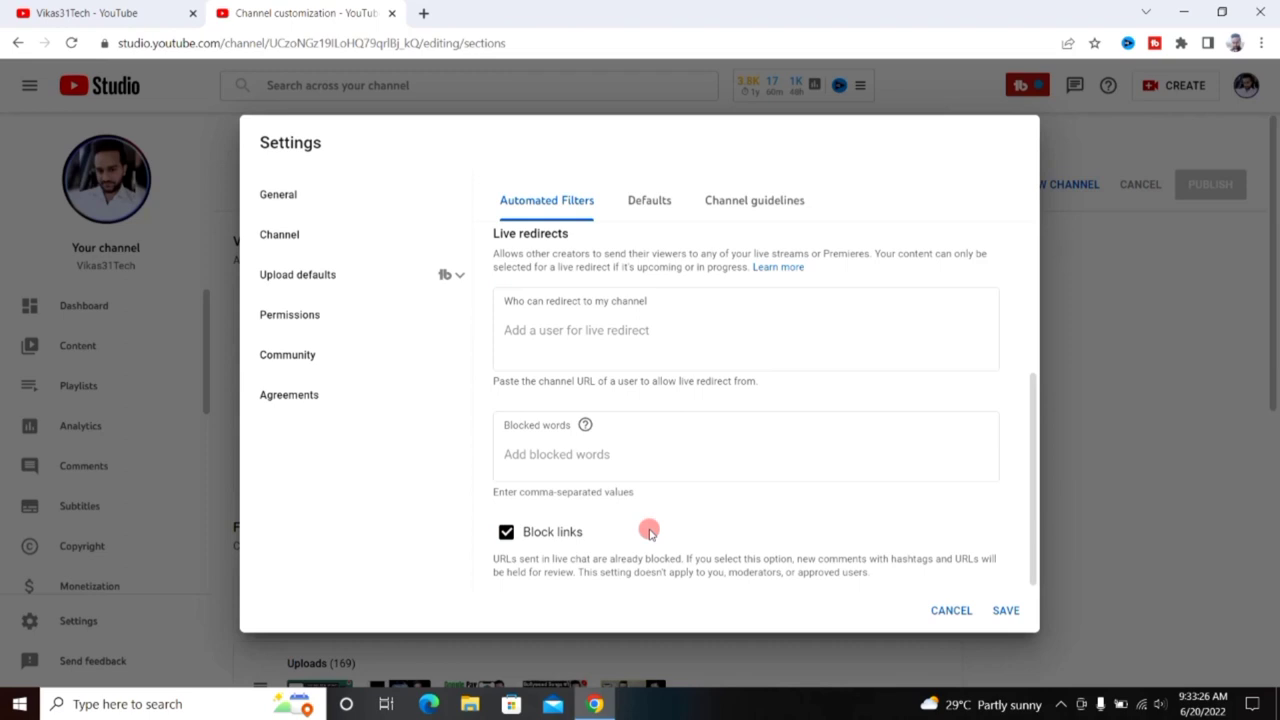
- Review the community defaults for comments and live chat, and read the channel guidelines with their welcome message and examples
{"action": "left_click", "coordinate": [659, 205]}
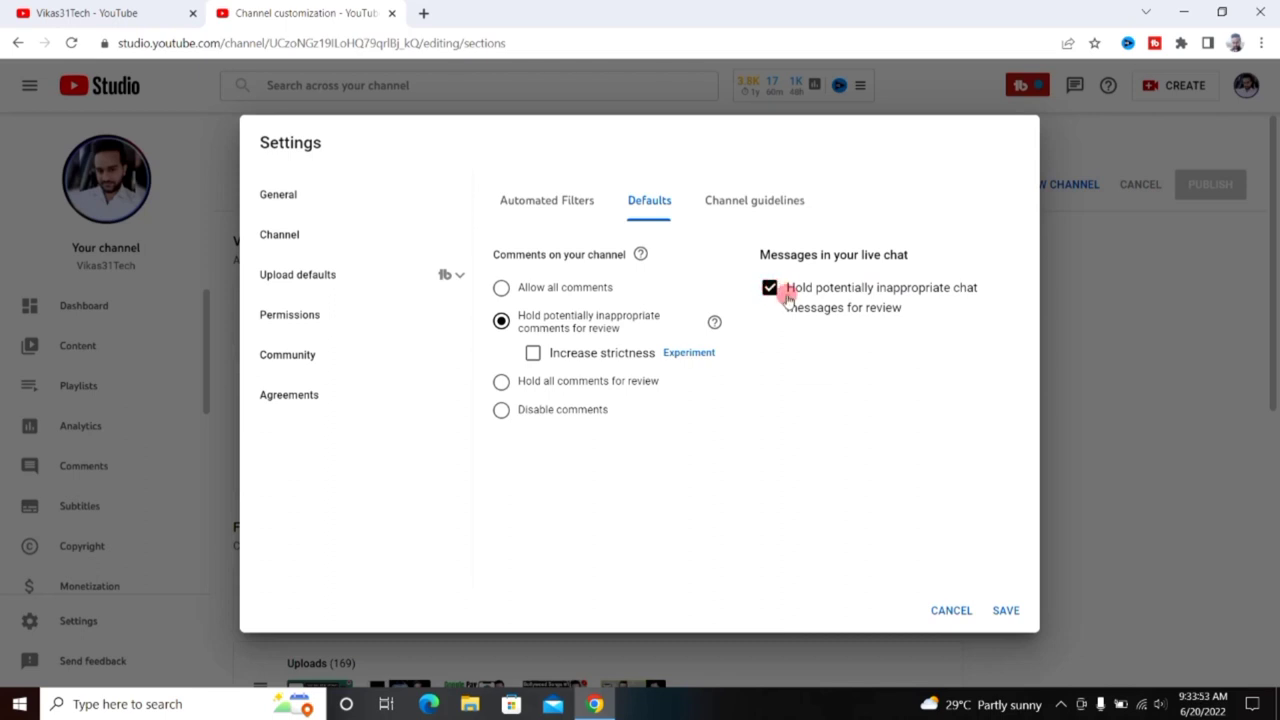
{"action": "left_click", "coordinate": [775, 212]}
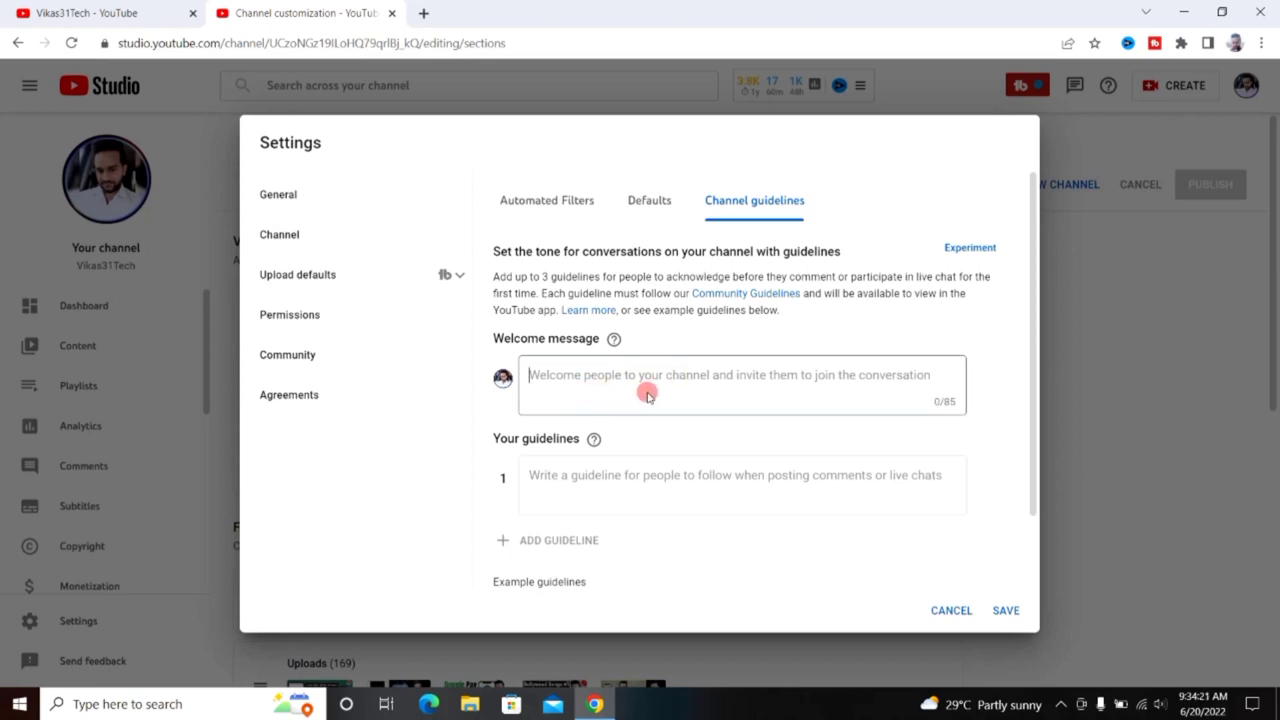
{"action": "left_click", "coordinate": [543, 475]}
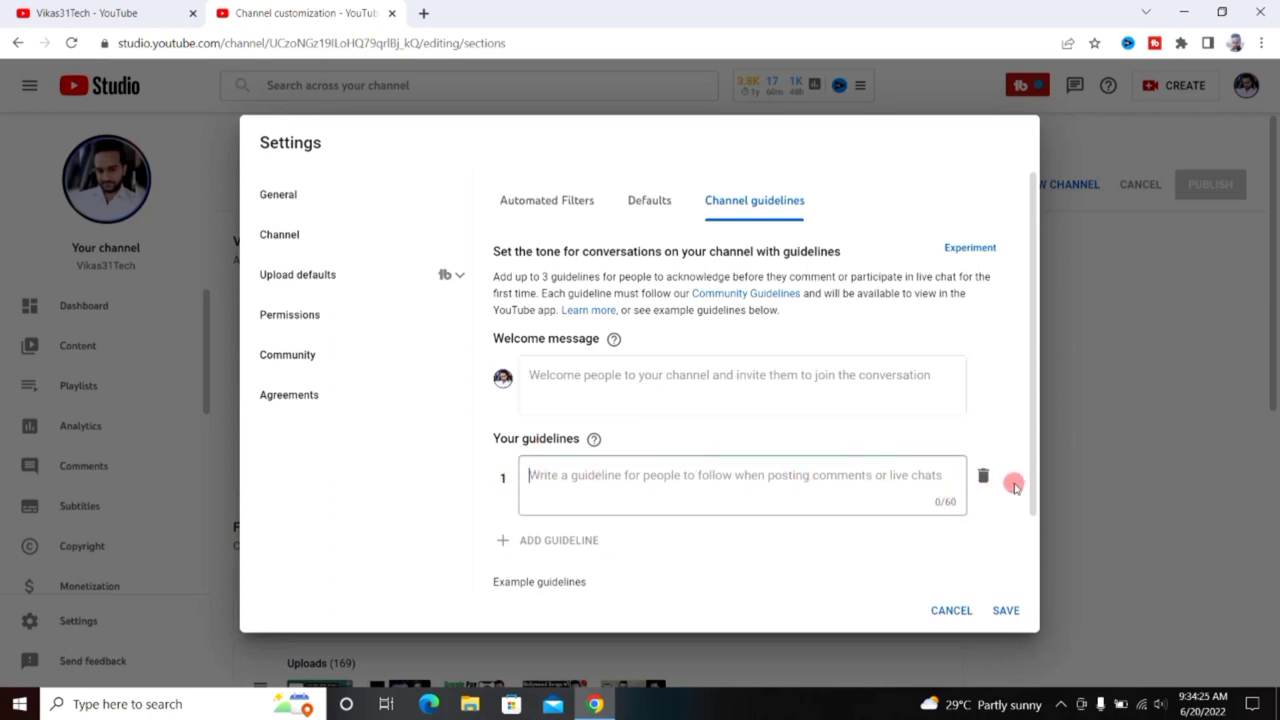
{"action": "left_click_drag", "start_coordinate": [1033, 470], "coordinate": [1038, 566]}
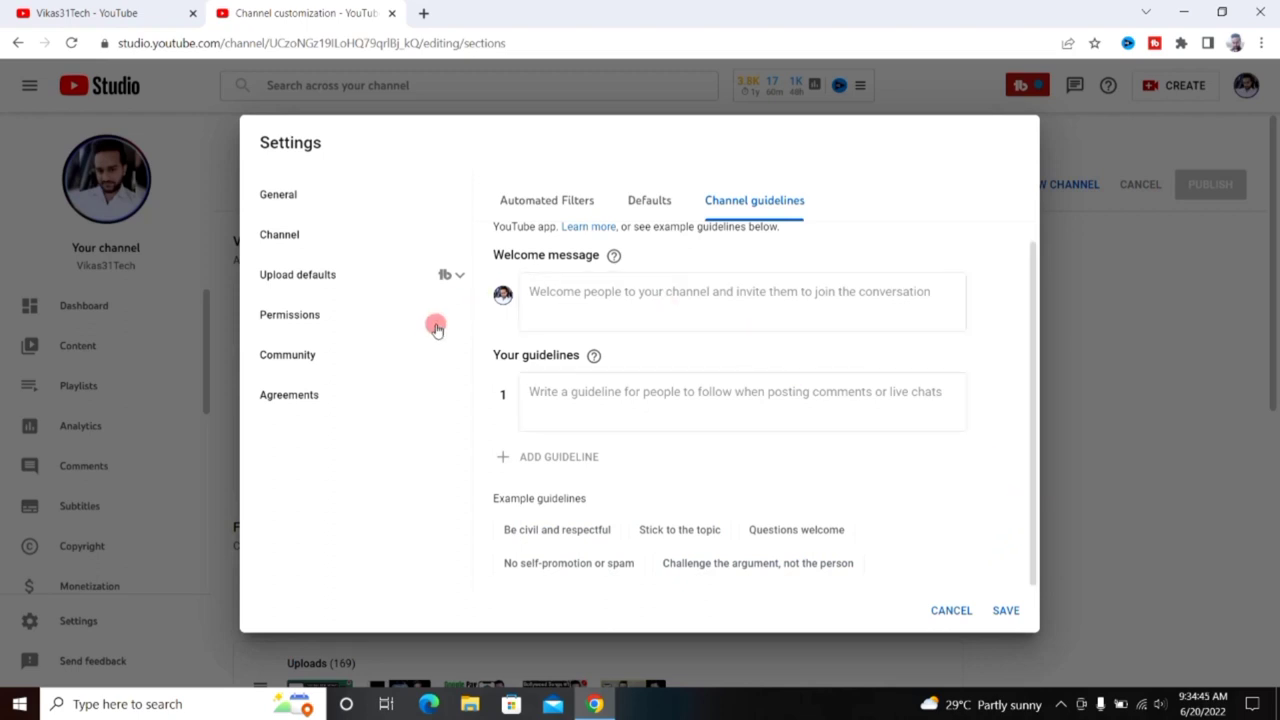
- Look over the agreements, the default currency and the channel's basic info, and save the settings
{"action": "left_click", "coordinate": [300, 396]}
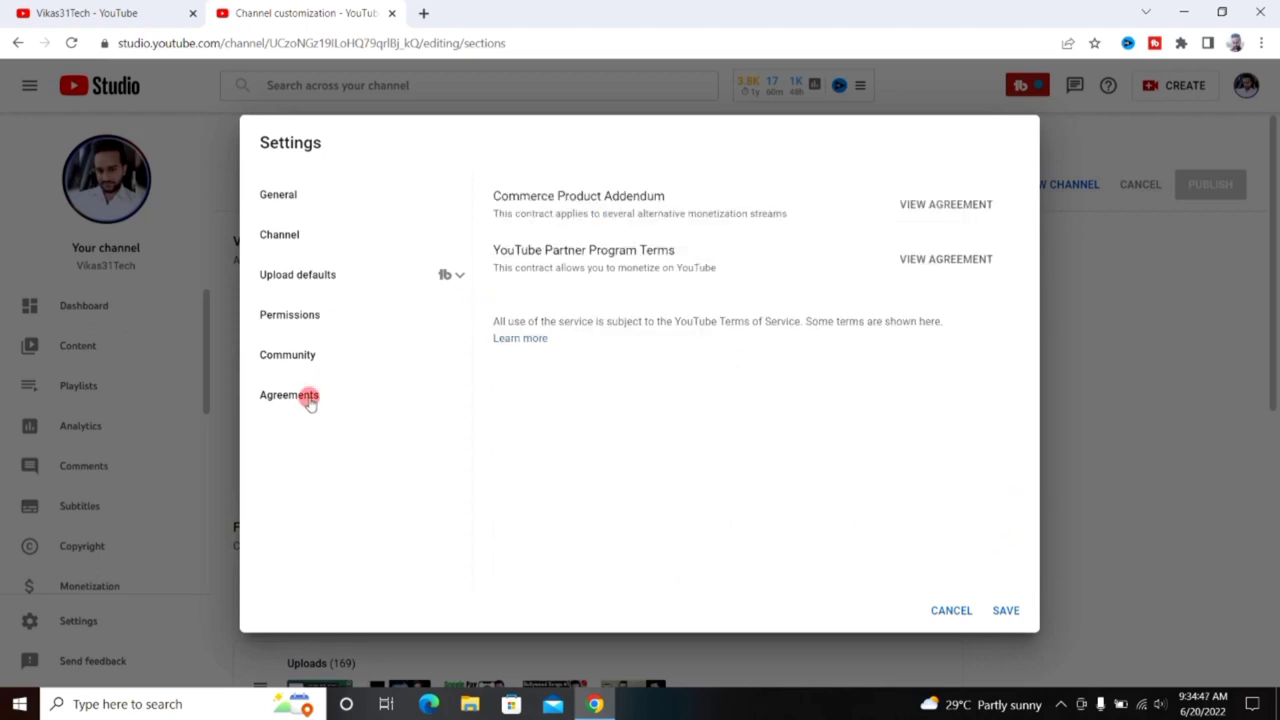
{"action": "left_click", "coordinate": [323, 195]}
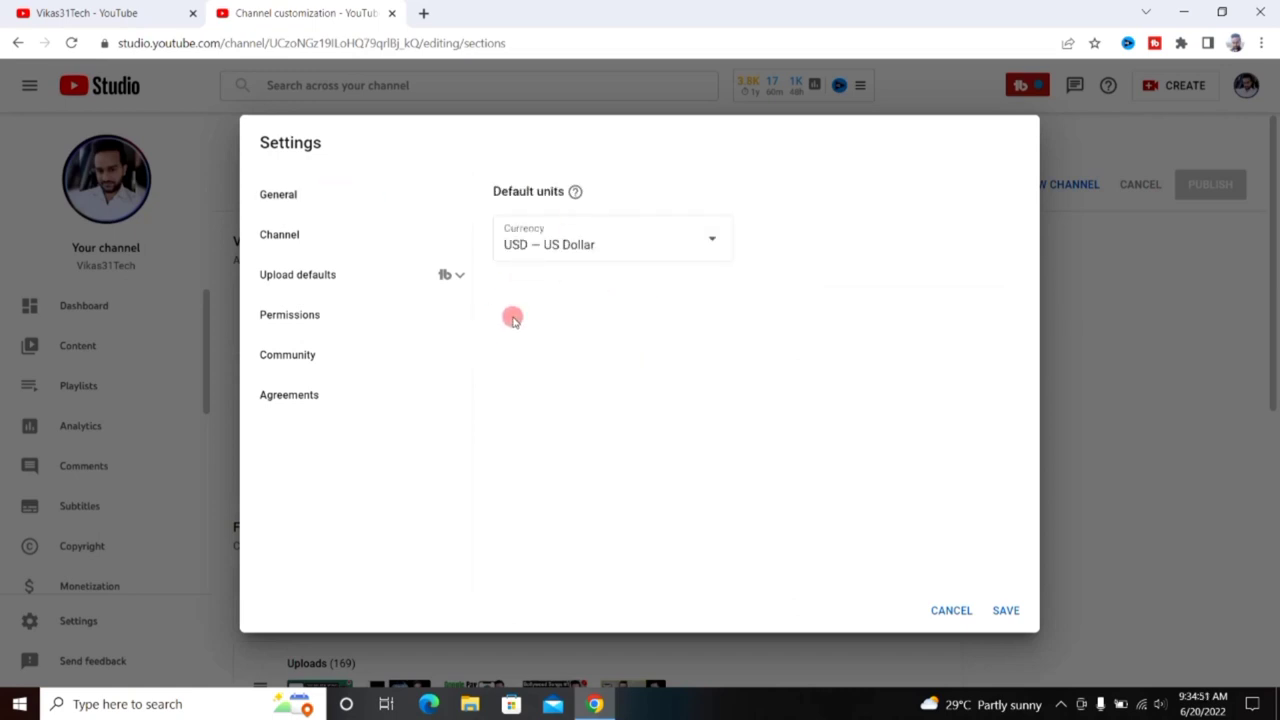
{"action": "left_click", "coordinate": [385, 240]}
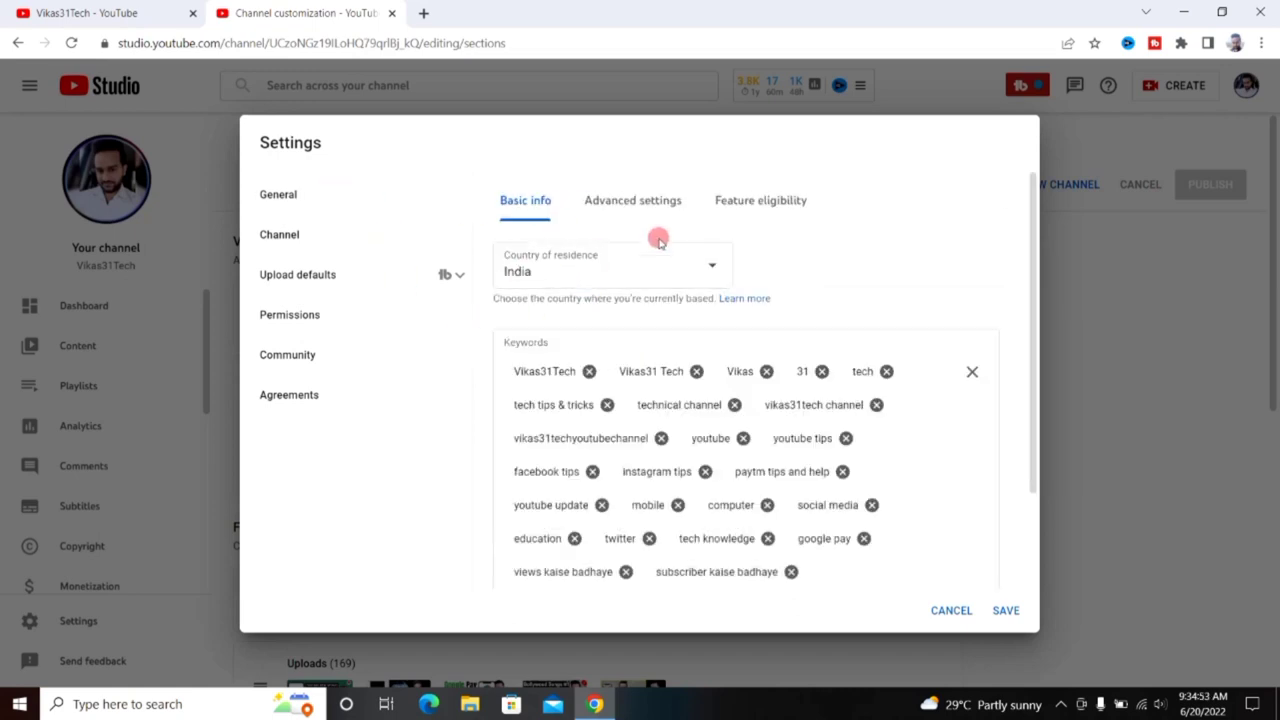
{"action": "left_click", "coordinate": [1006, 611]}
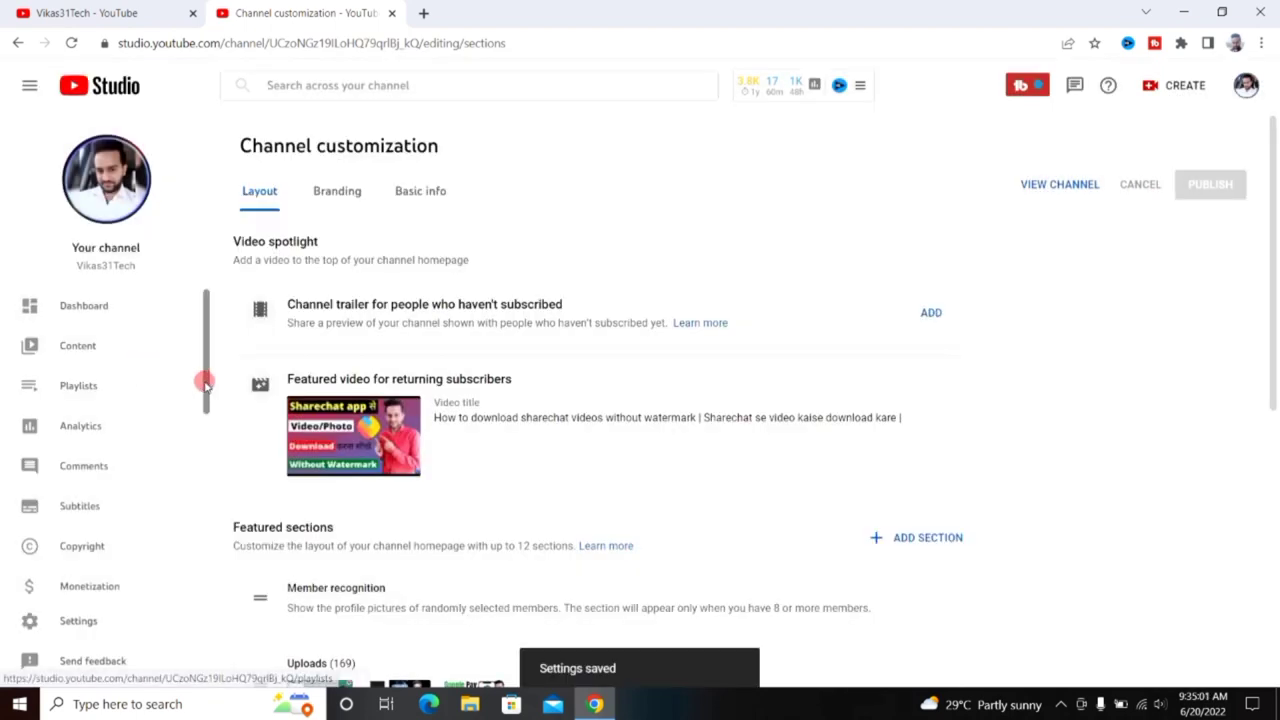
- Open the channel customization layout and read the channel trailer option for people who haven't subscribed
{"action": "left_click_drag", "start_coordinate": [205, 388], "coordinate": [191, 449]}
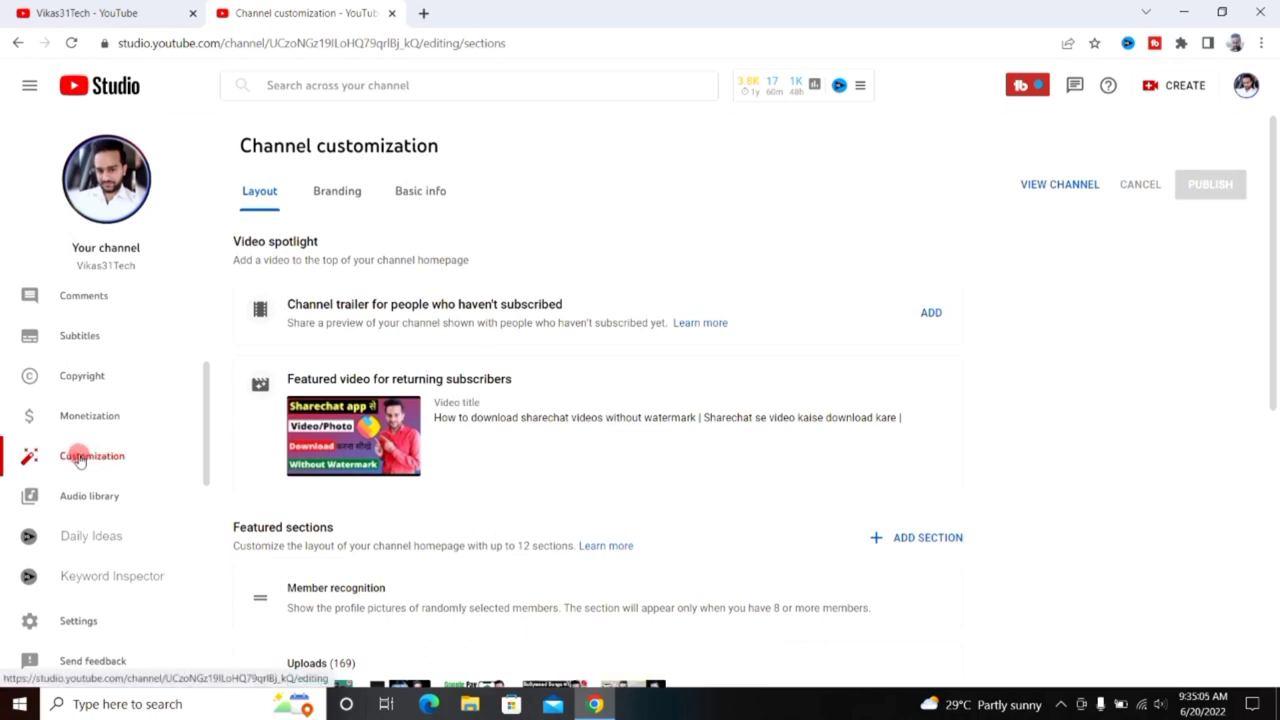
{"action": "left_click", "coordinate": [82, 457]}
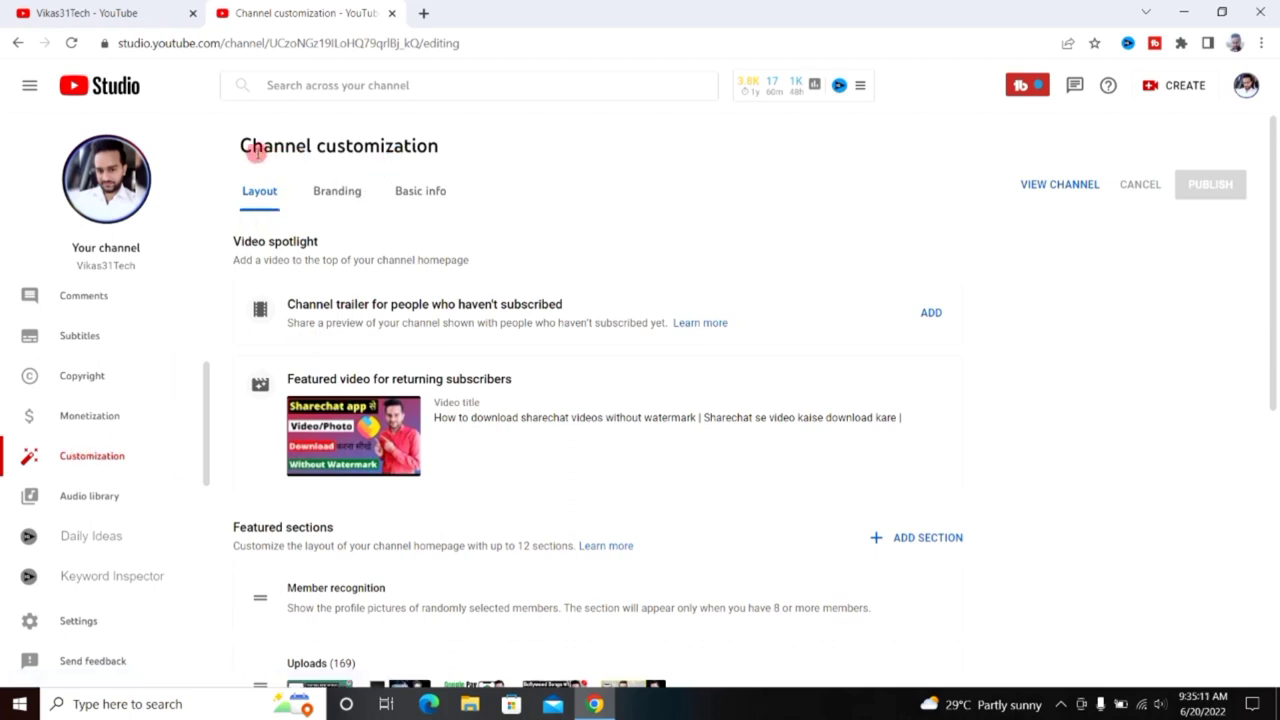
{"action": "left_click_drag", "start_coordinate": [244, 146], "coordinate": [415, 165]}
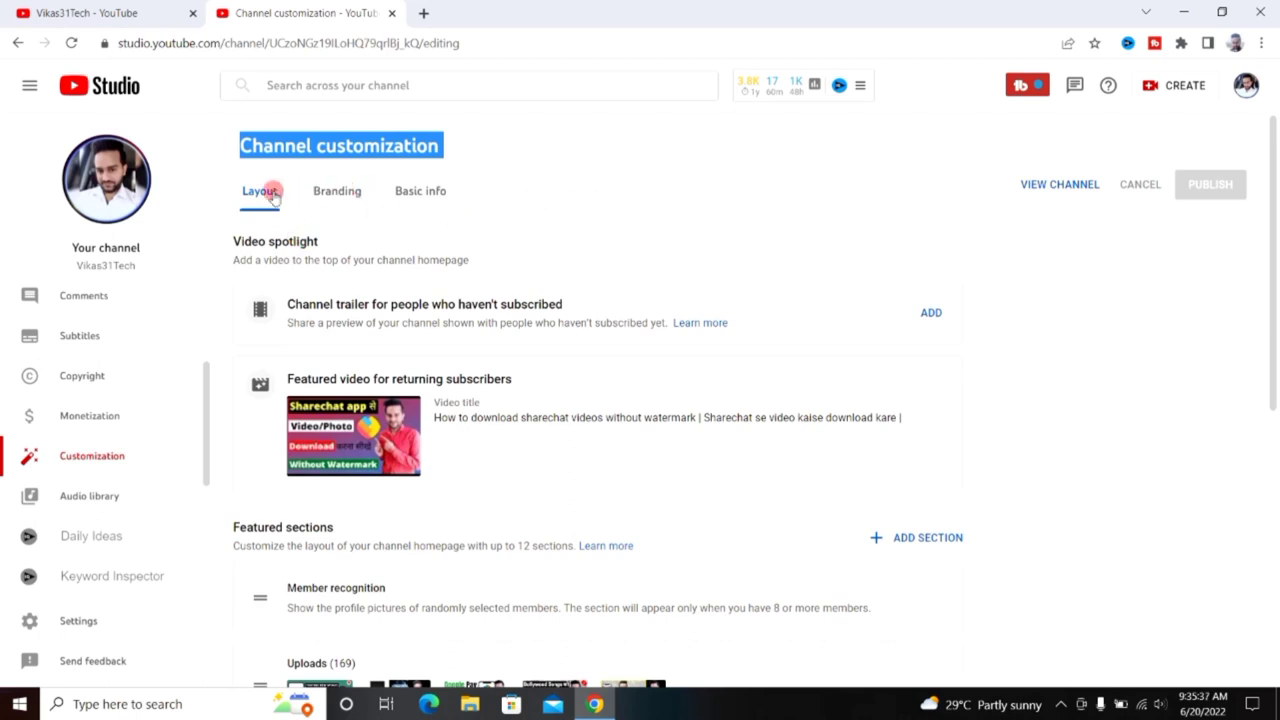
{"action": "left_click", "coordinate": [449, 306]}
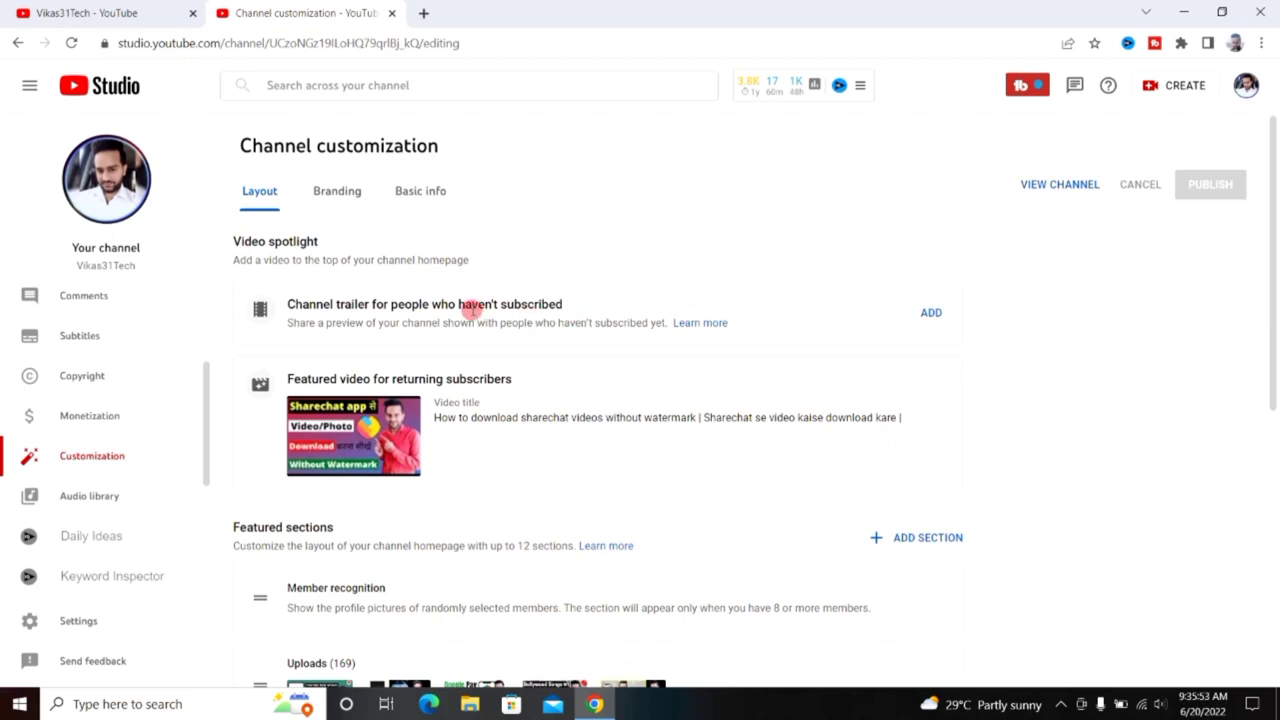
{"action": "left_click_drag", "start_coordinate": [459, 304], "coordinate": [289, 308]}
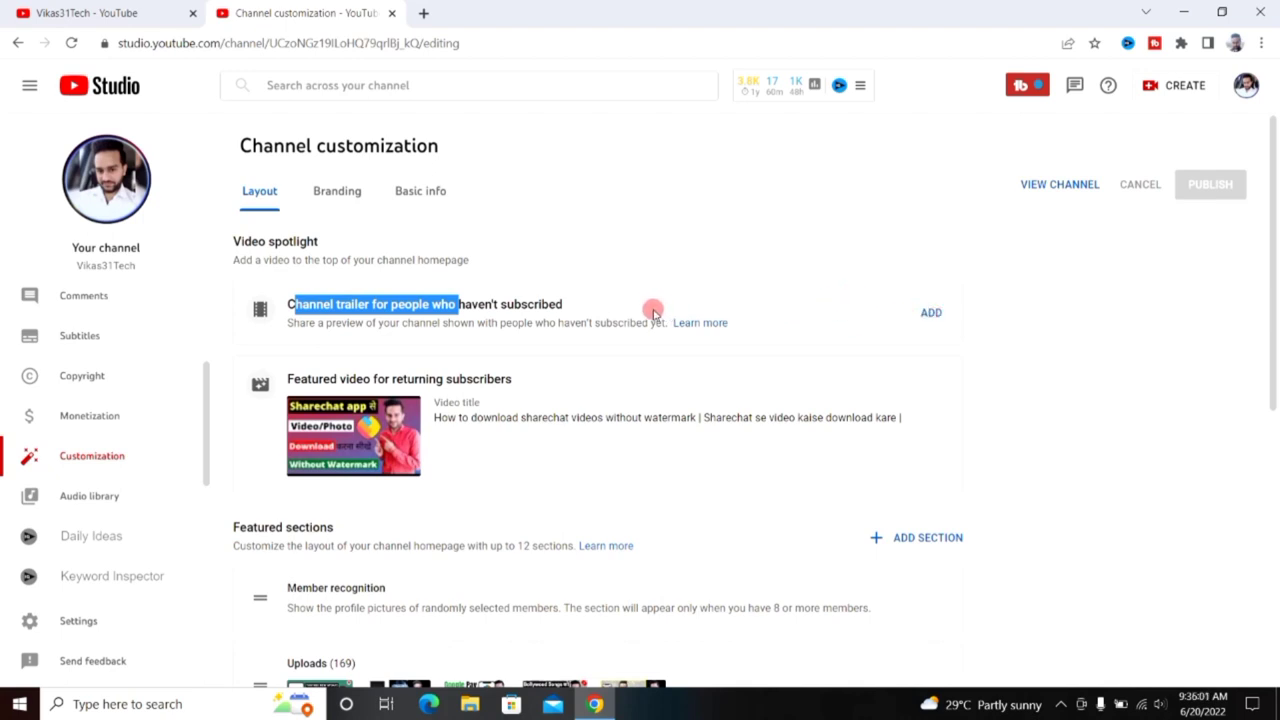
- Read the channel trailer option, and look through the featured sections from member recognition to past live streams
{"action": "left_click_drag", "start_coordinate": [566, 304], "coordinate": [358, 304]}
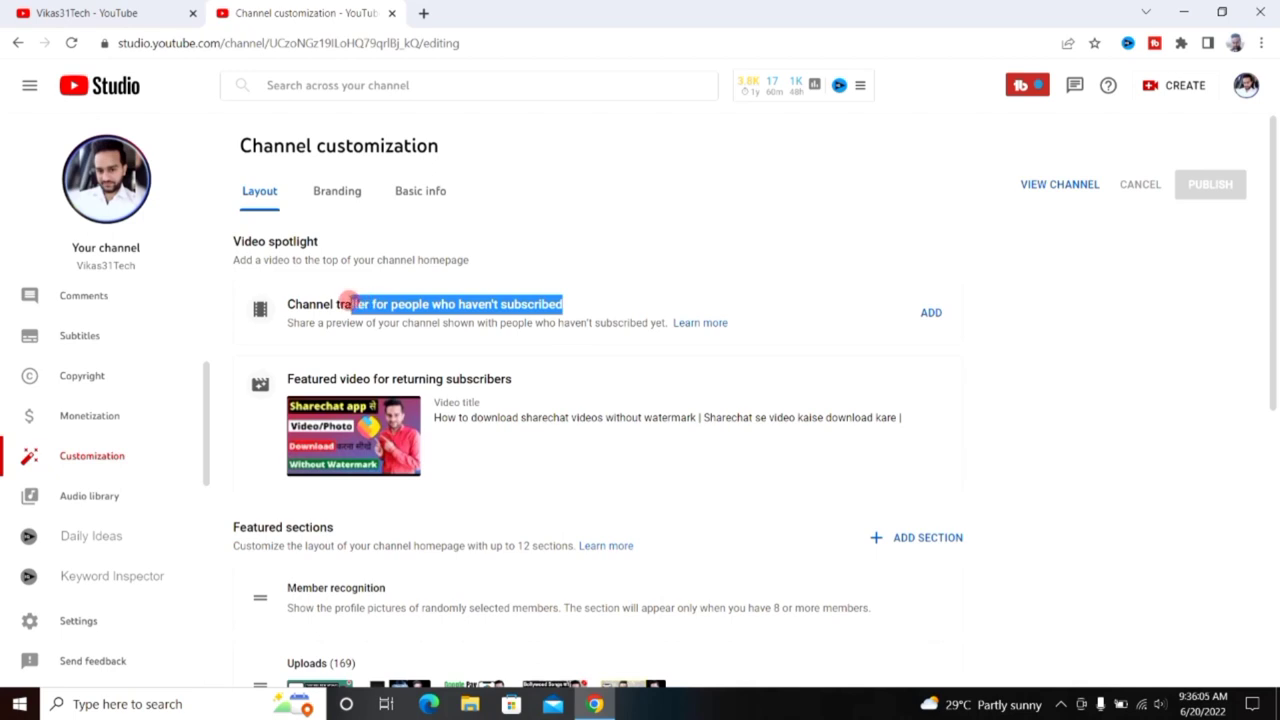
{"action": "double_click", "coordinate": [348, 304]}
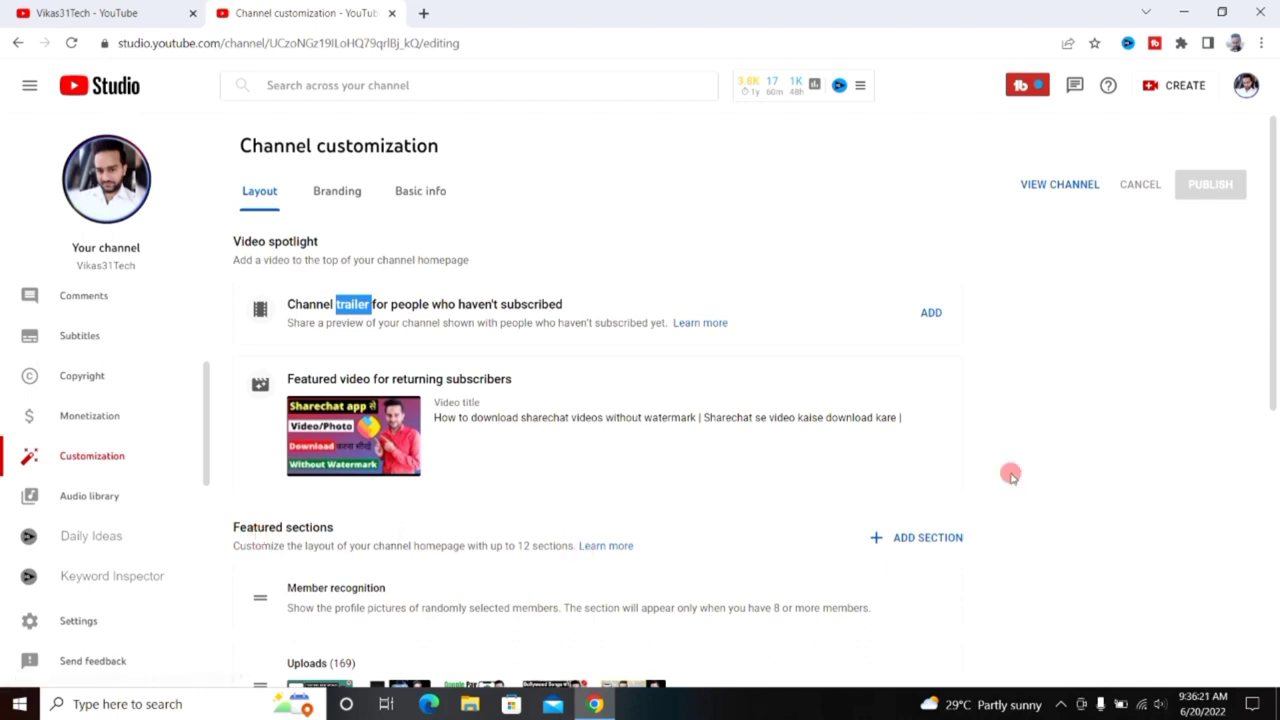
{"action": "left_click_drag", "start_coordinate": [1275, 340], "coordinate": [1275, 505]}
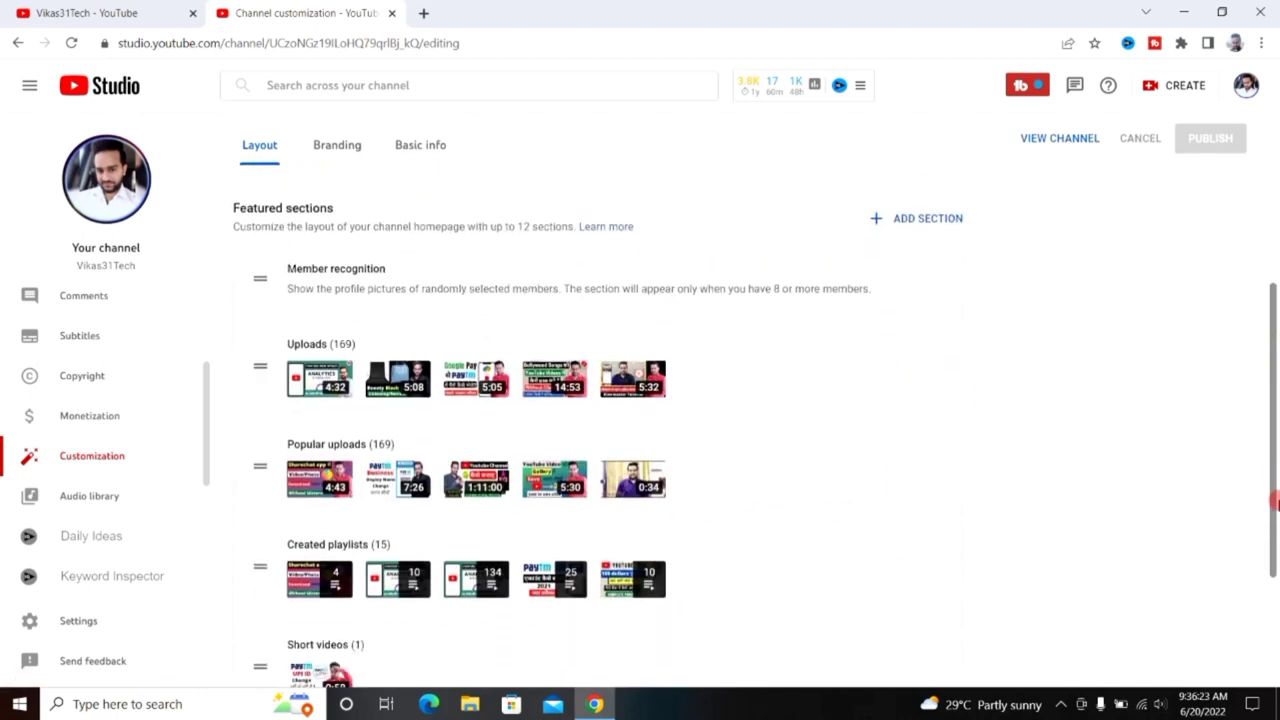
{"action": "left_click_drag", "start_coordinate": [1275, 458], "coordinate": [1274, 528]}
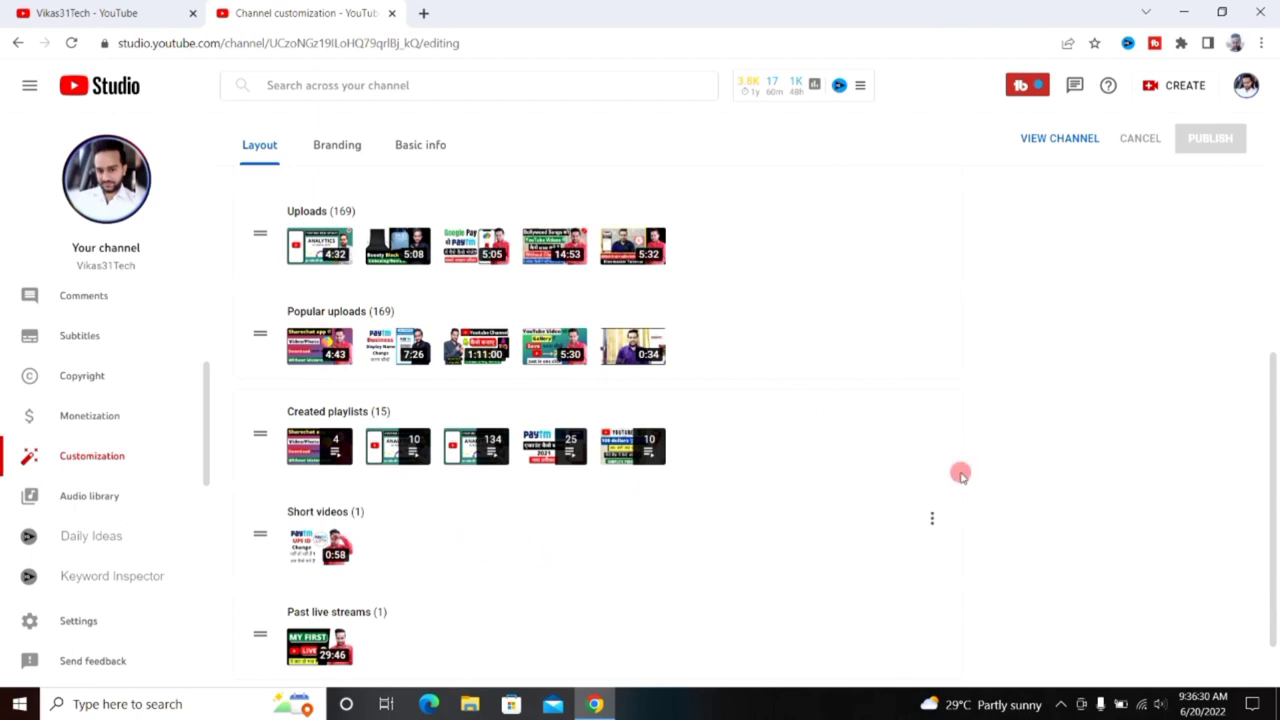
- Review the section types that can be added to the channel homepage, without adding one, and look over the remaining featured sections
{"action": "scroll", "coordinate": [1276, 420], "scroll_direction": "up", "scroll_amount": 2}
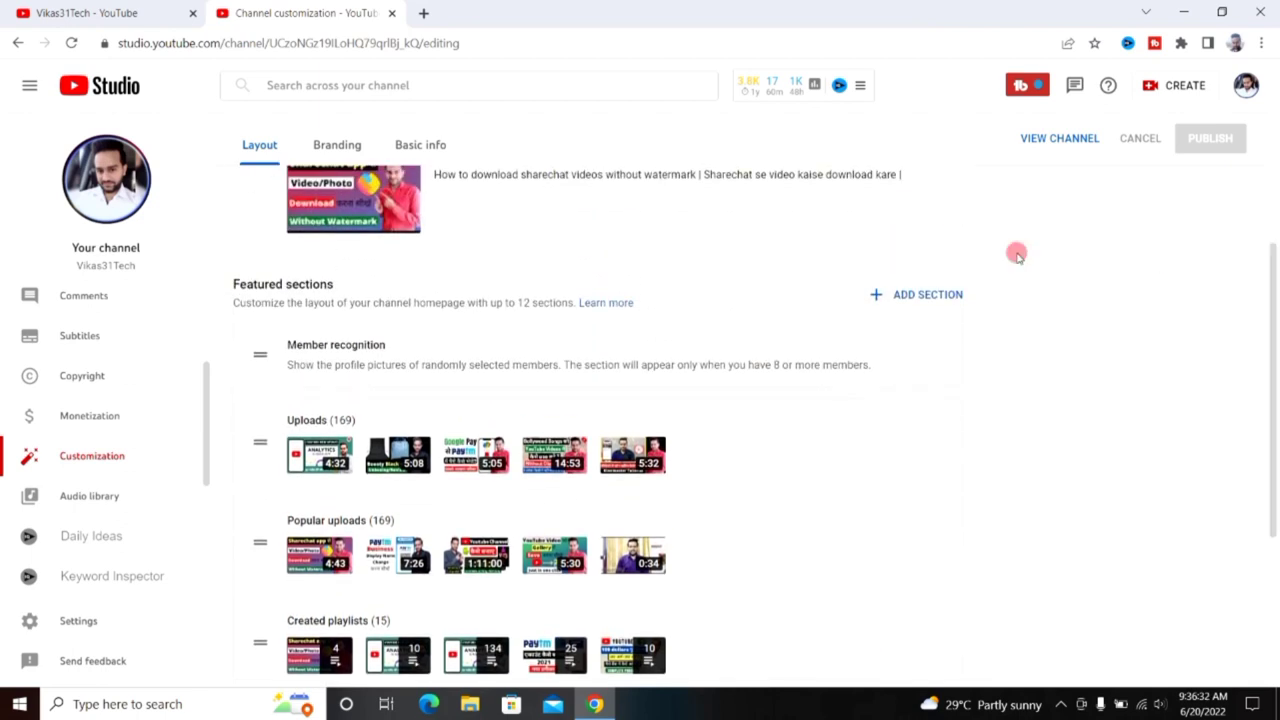
{"action": "left_click", "coordinate": [923, 295]}
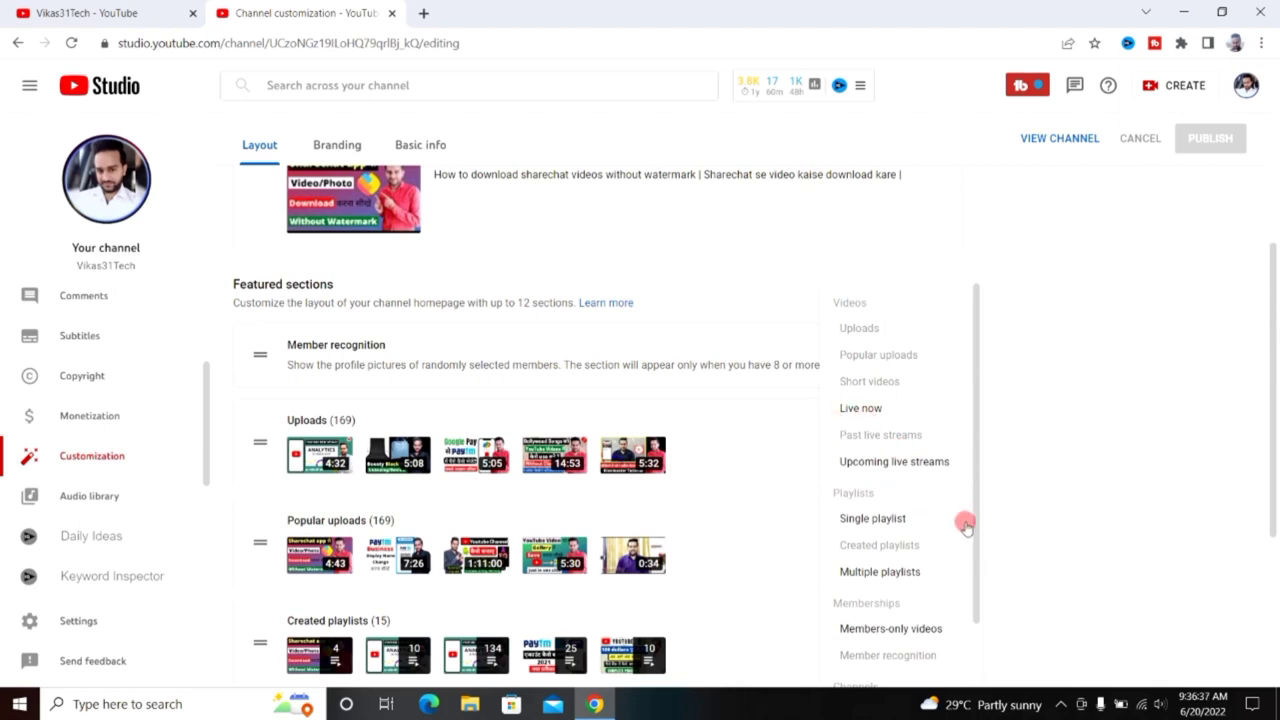
{"action": "left_click_drag", "start_coordinate": [976, 528], "coordinate": [991, 600]}
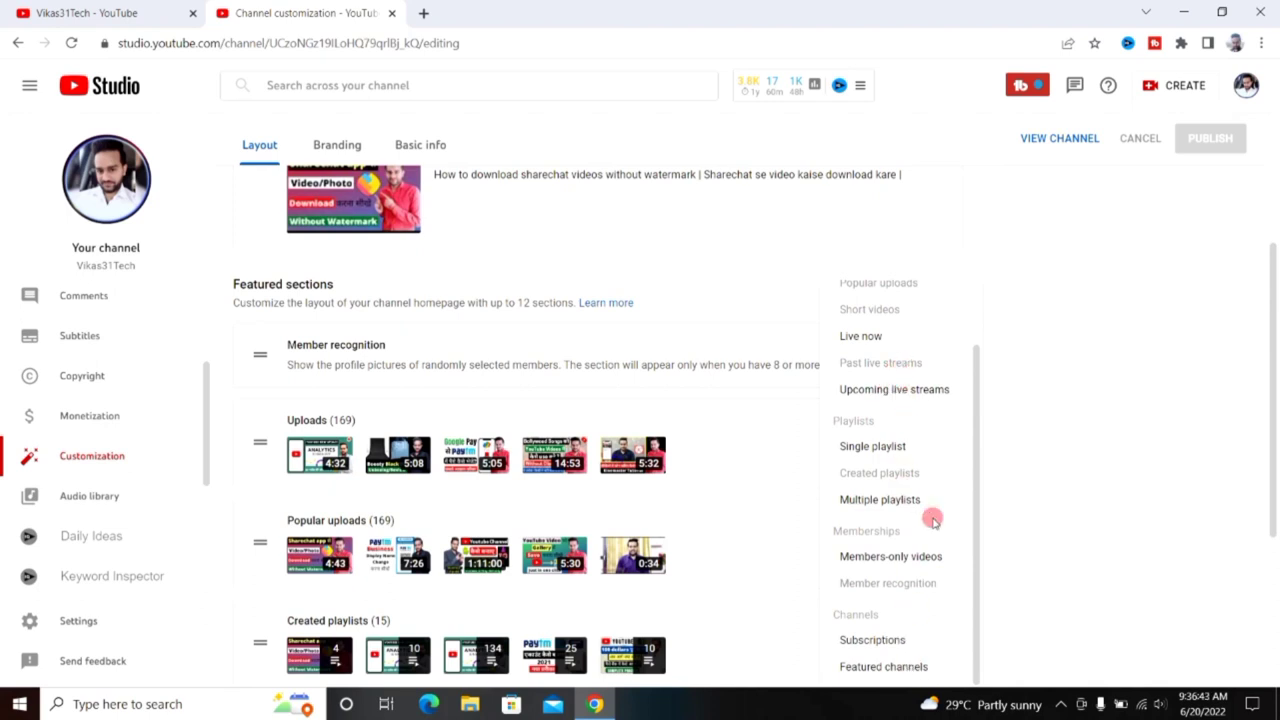
{"action": "left_click", "coordinate": [1108, 328]}
{"action": "left_click_drag", "start_coordinate": [1275, 484], "coordinate": [1275, 634]}
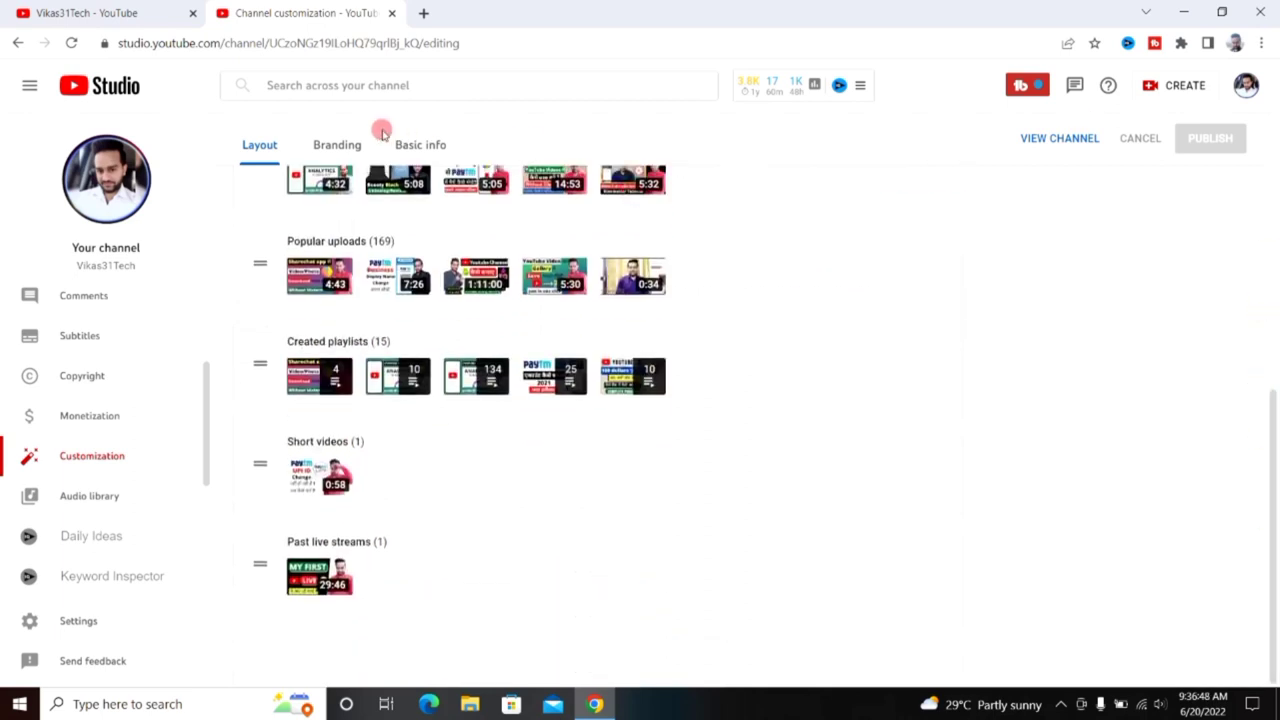
- Examine the channel's branding options, covering the profile picture and banner image requirements and the video watermark display time
{"action": "left_click", "coordinate": [337, 144]}
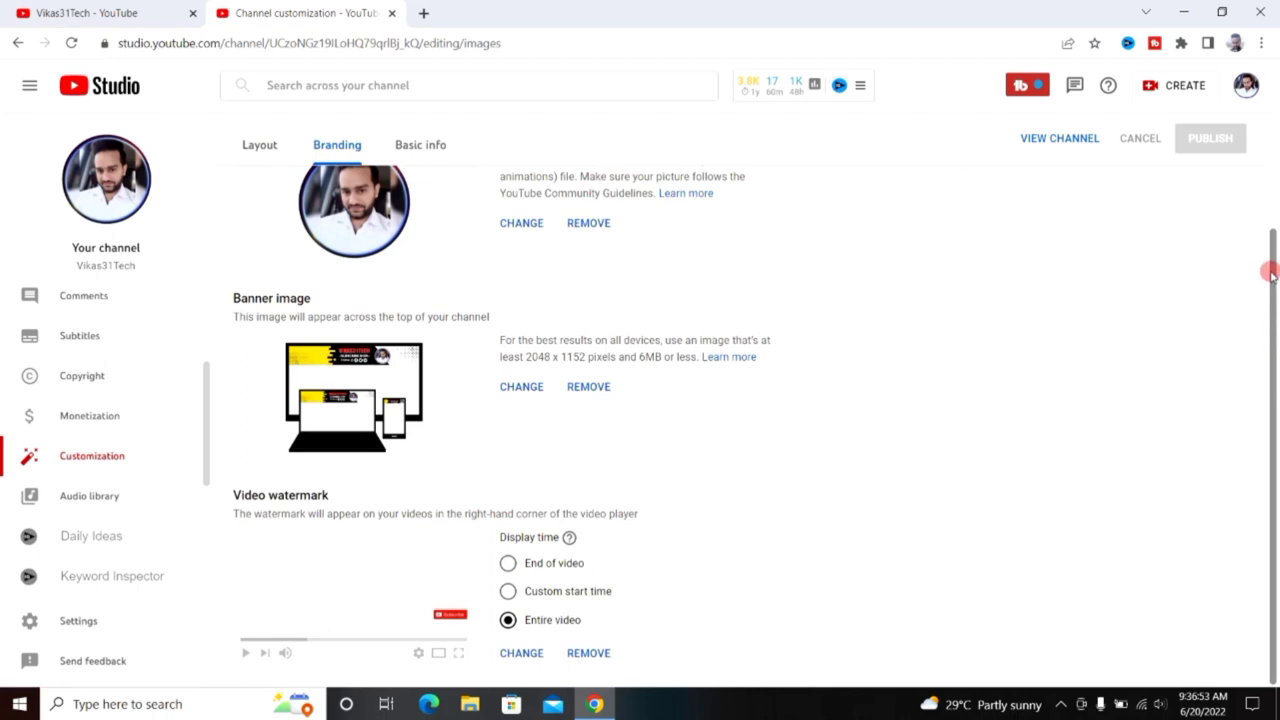
{"action": "left_click_drag", "start_coordinate": [1274, 244], "coordinate": [1266, 150]}
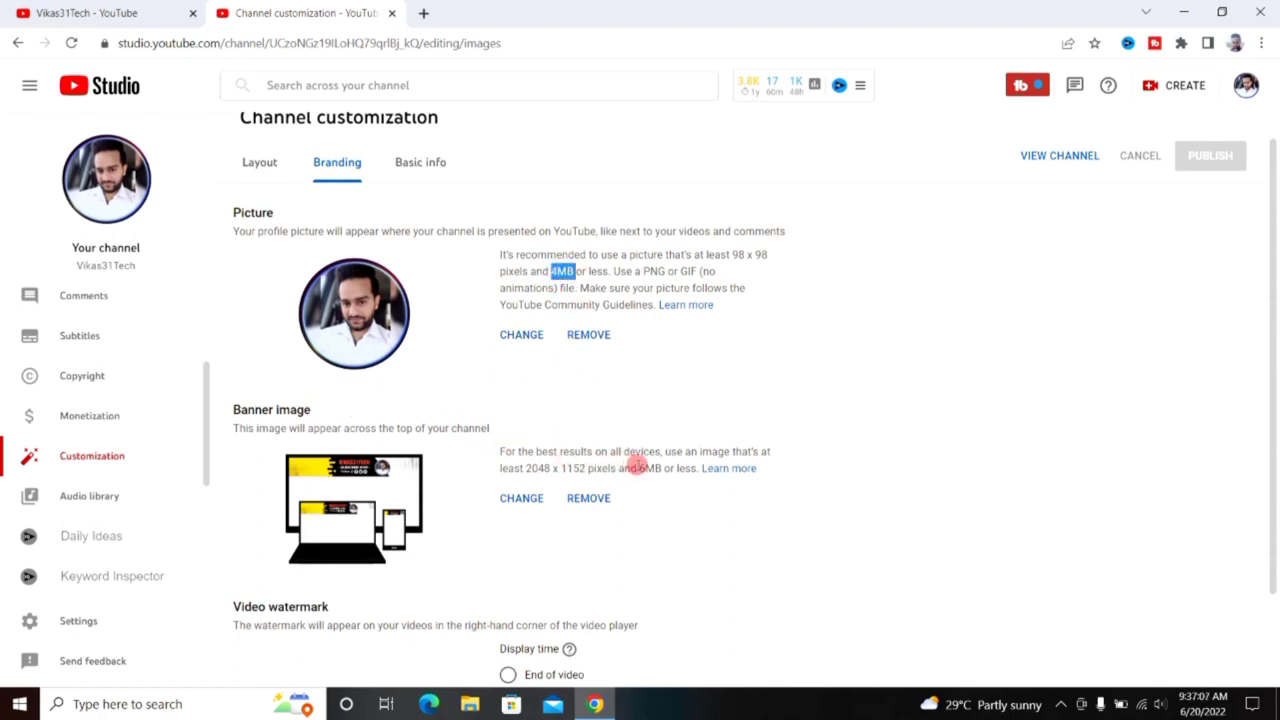
{"action": "double_click", "coordinate": [648, 468]}
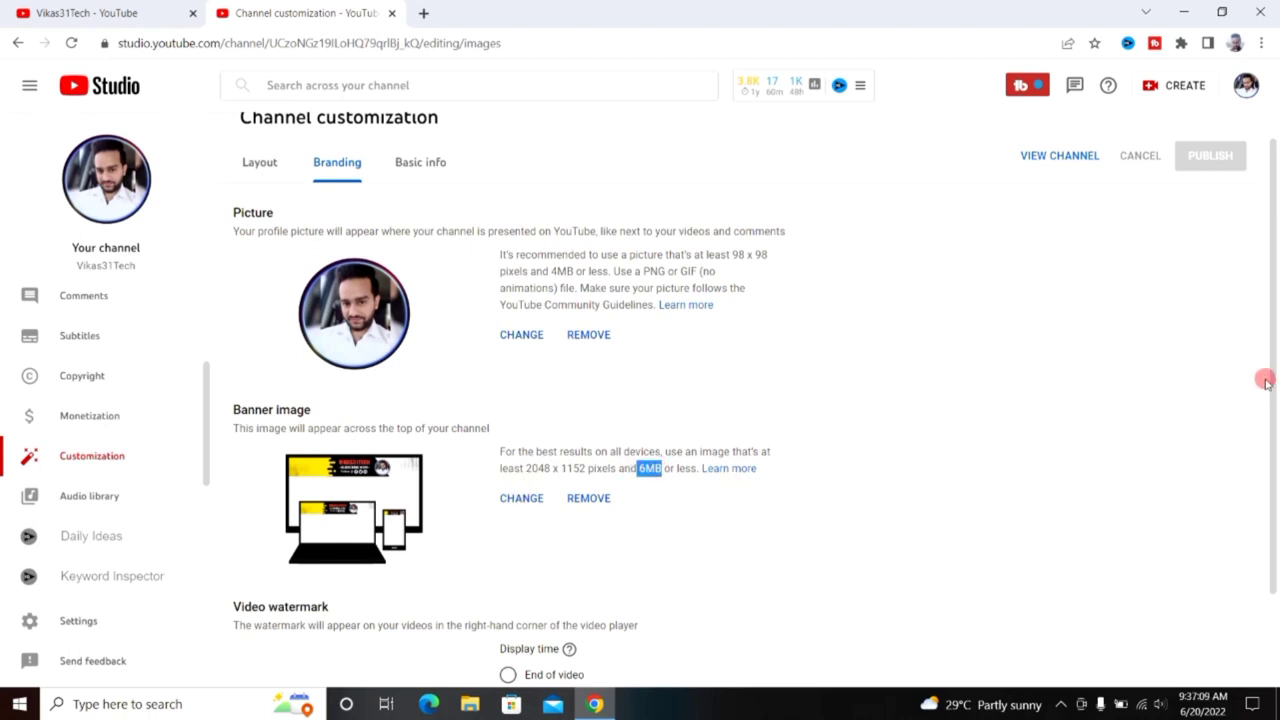
{"action": "scroll", "coordinate": [1276, 338], "scroll_direction": "down", "scroll_amount": 1}
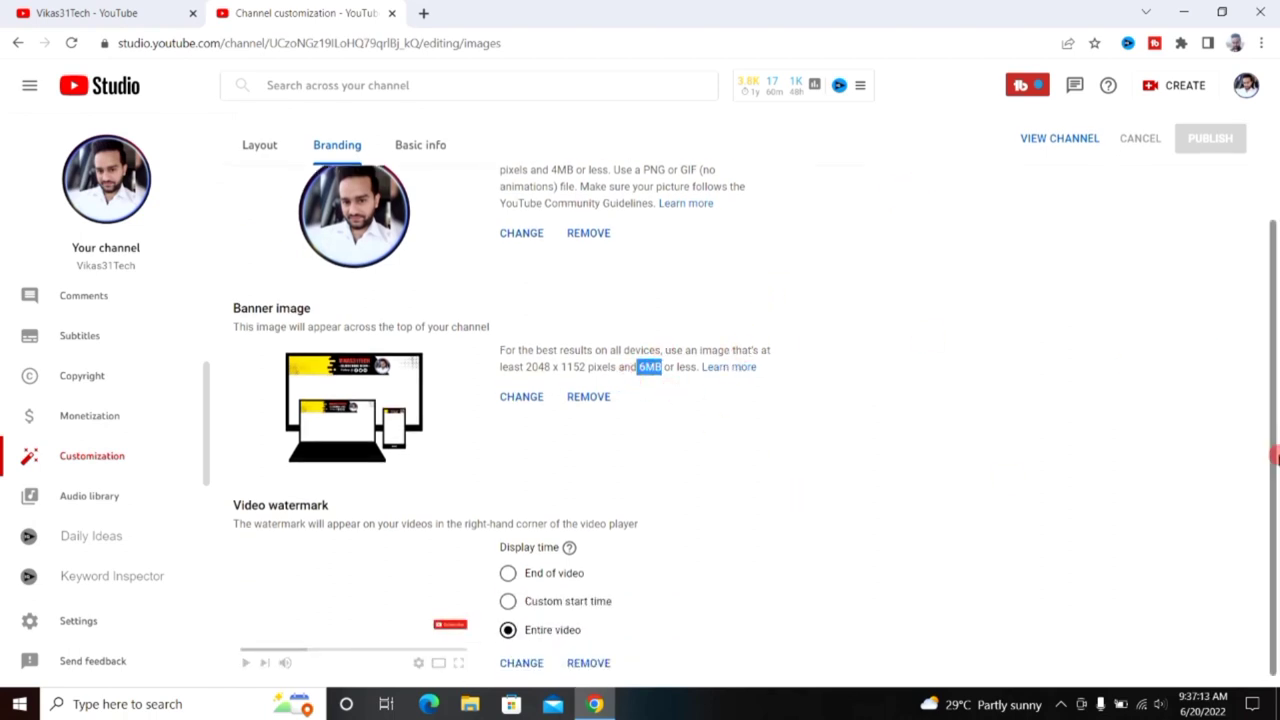
{"action": "scroll", "coordinate": [1276, 450], "scroll_direction": "down", "scroll_amount": 1}
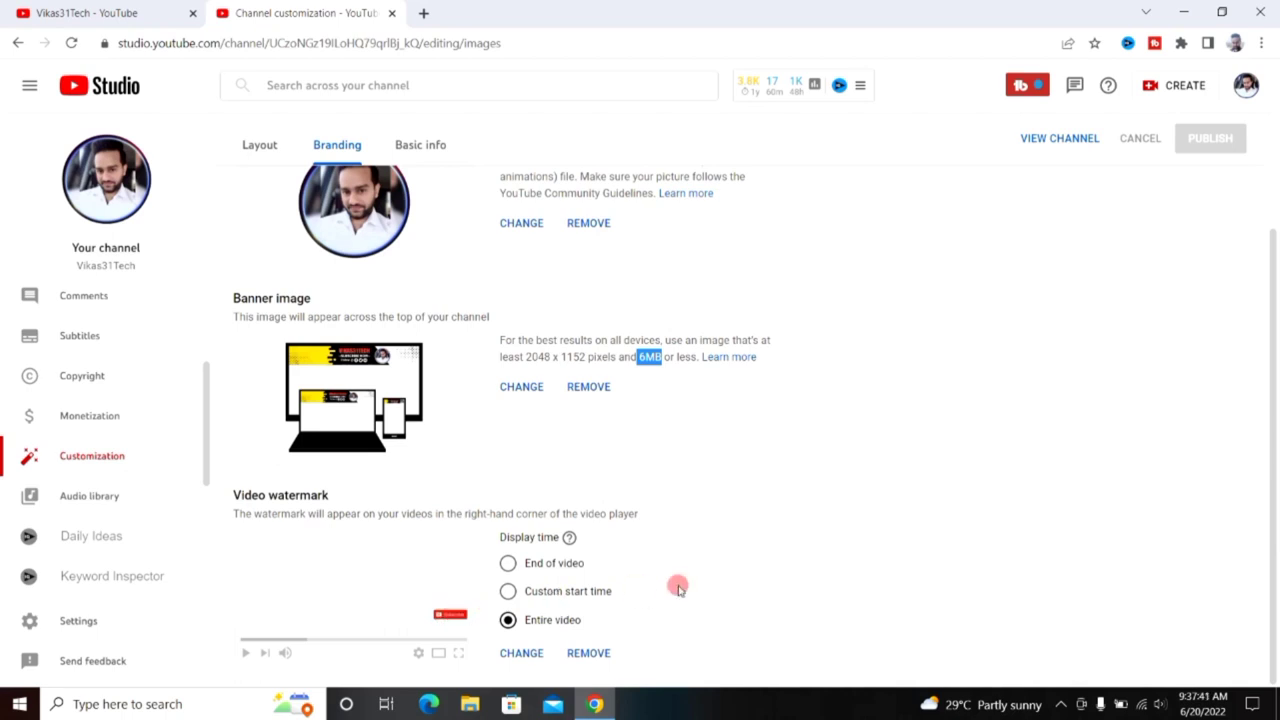
- Review the channel's basic info, covering the description, URLs, site links and contact info, and view the choices for links on the banner
{"action": "scroll", "coordinate": [794, 369], "scroll_direction": "up", "scroll_amount": 2}
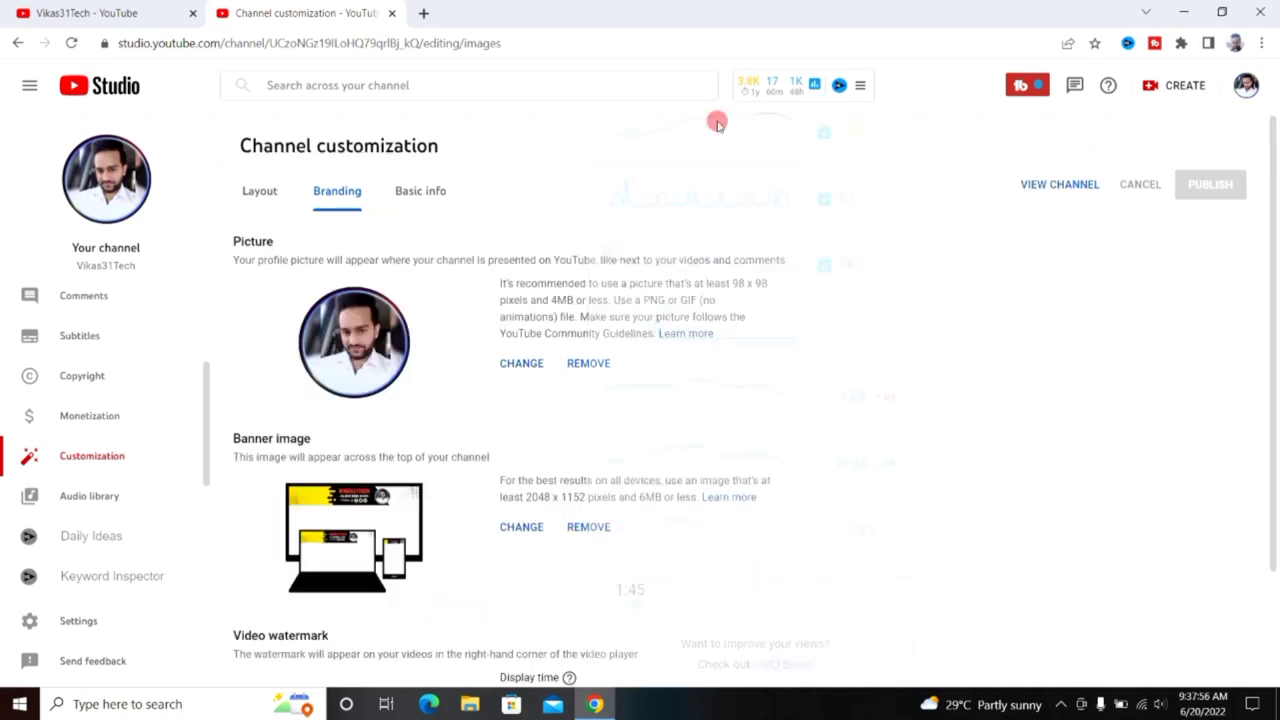
{"action": "left_click", "coordinate": [428, 192]}
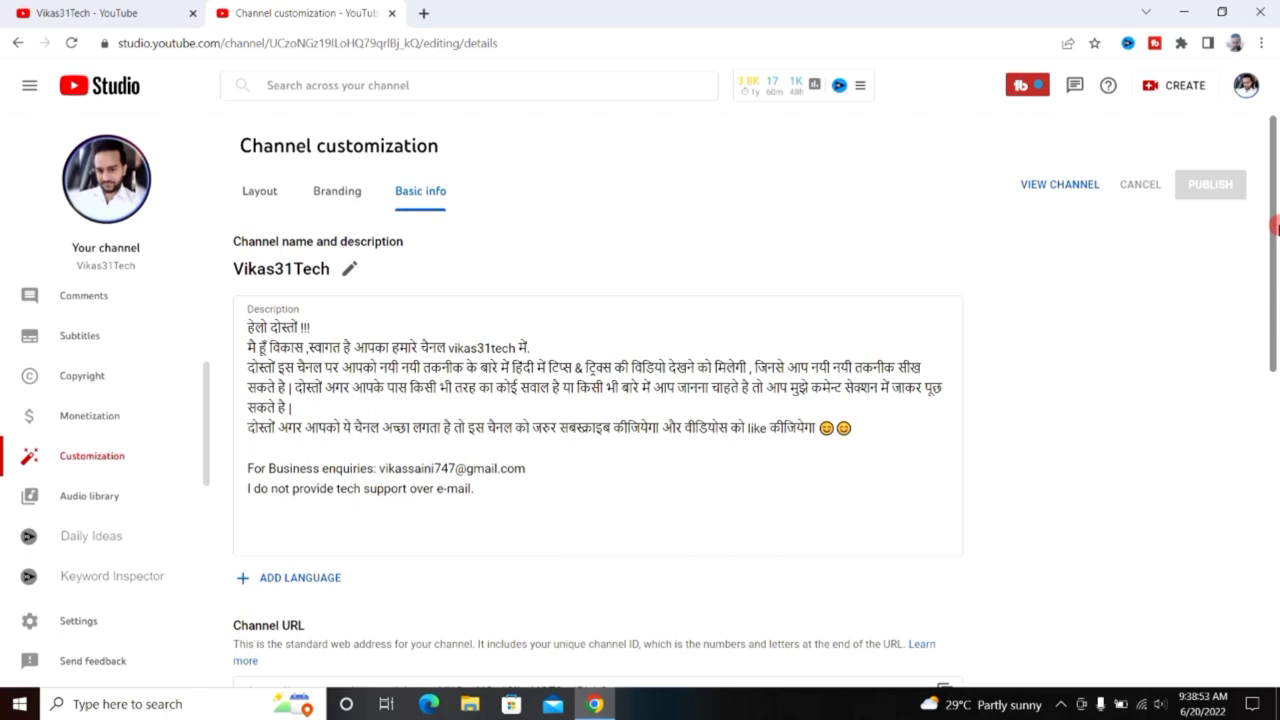
{"action": "scroll", "coordinate": [1277, 228], "scroll_direction": "down", "scroll_amount": 4}
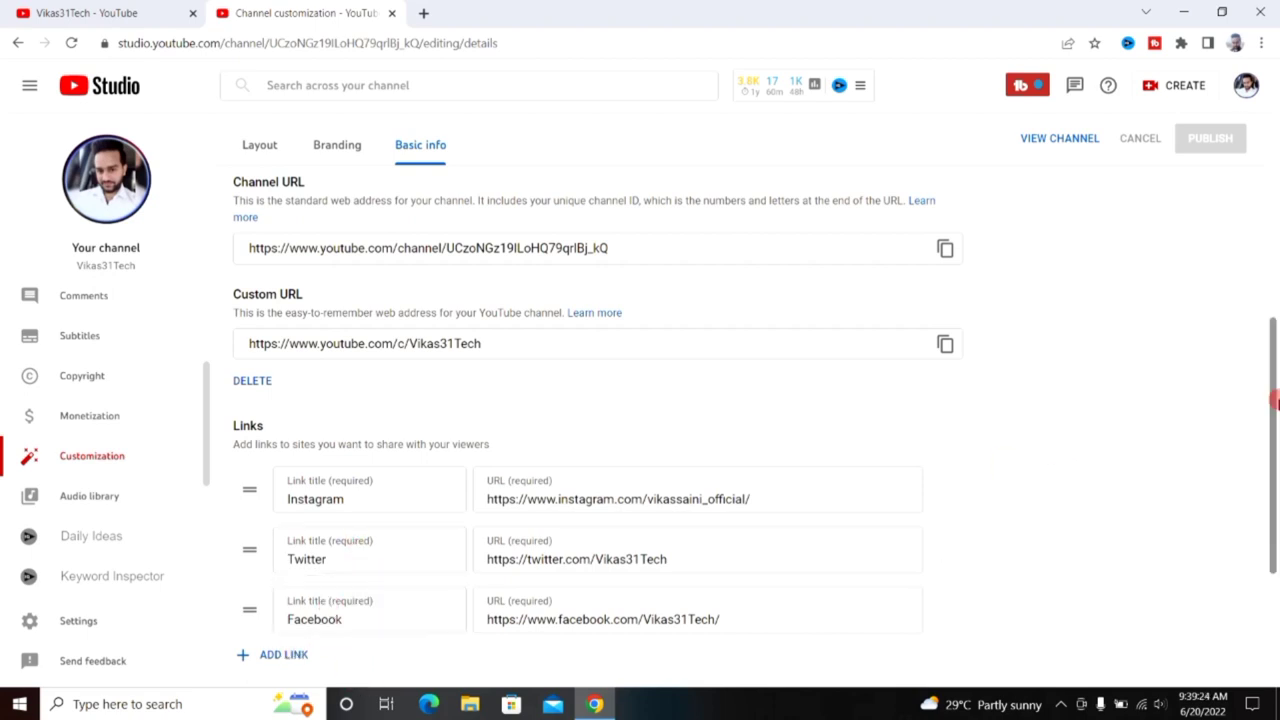
{"action": "scroll", "coordinate": [1275, 400], "scroll_direction": "down", "scroll_amount": 3}
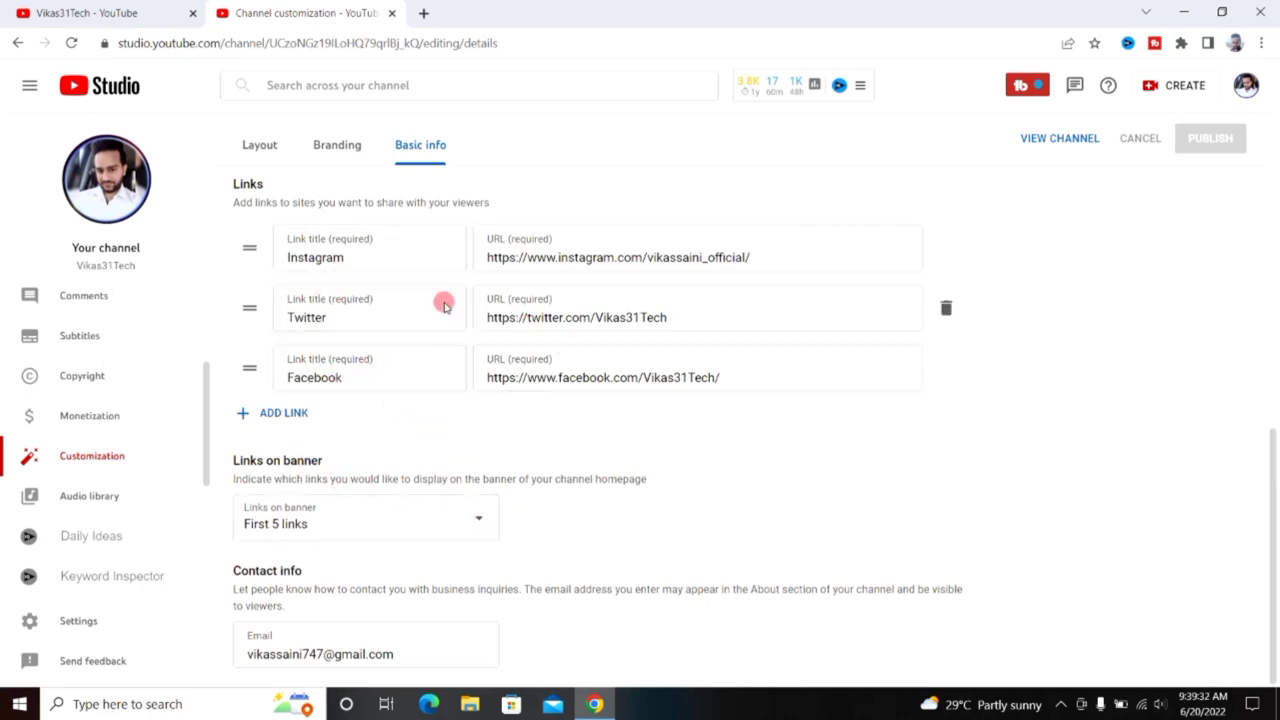
{"action": "left_click", "coordinate": [471, 537]}
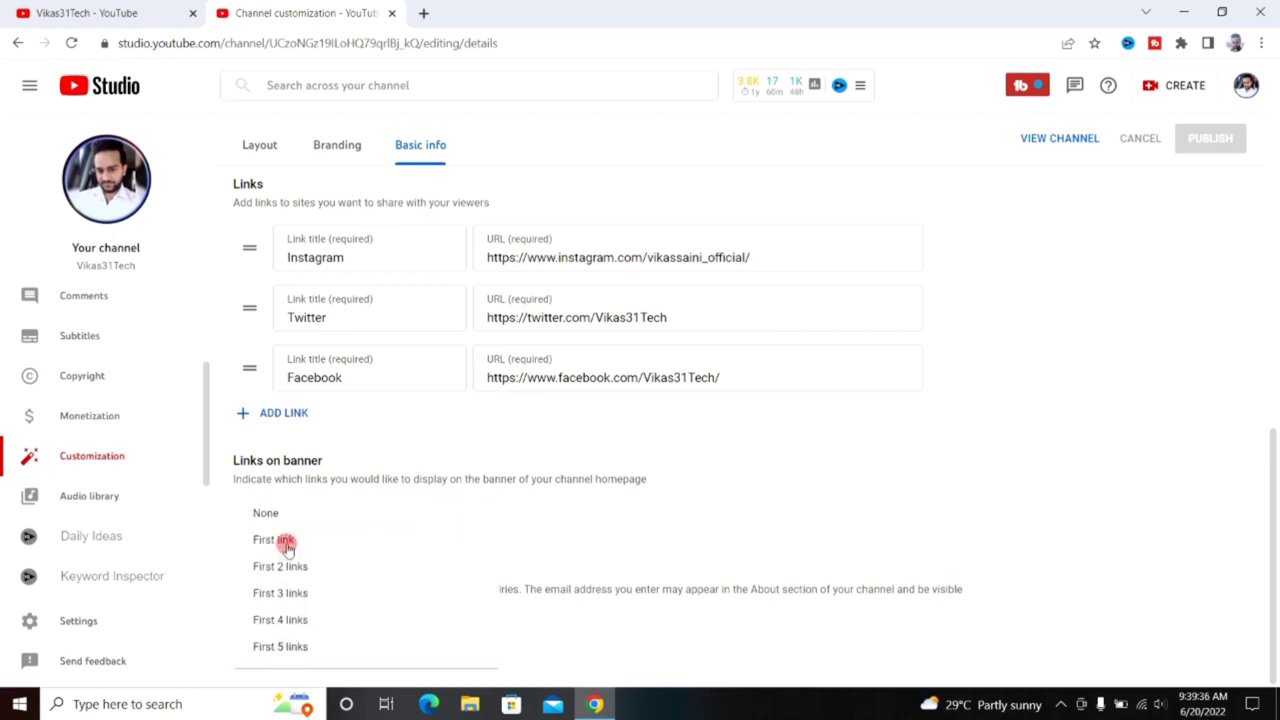